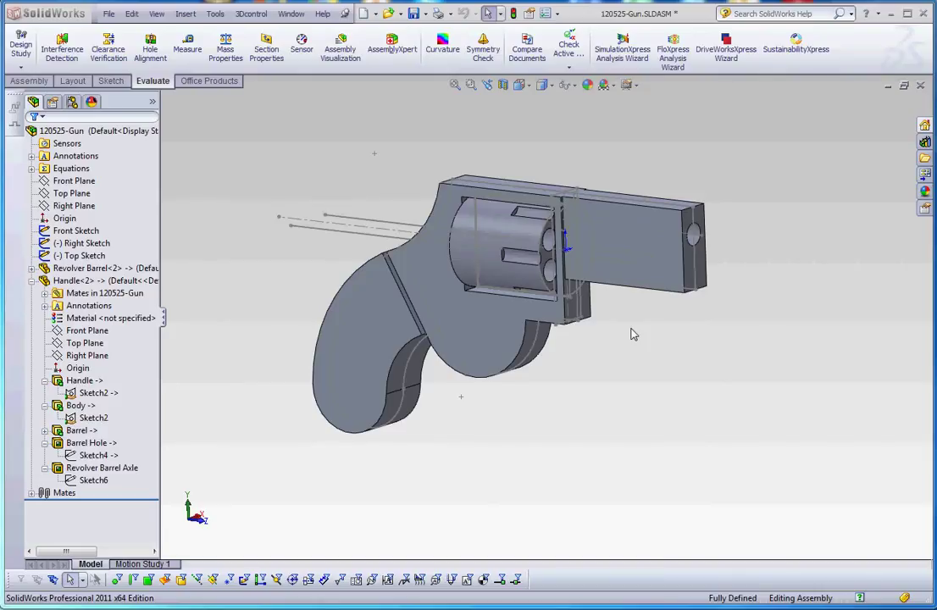
Examine the assembly's Revolver Barrel and Handle components, including the Handle's Barrel, Barrel Hole and Revolver Barrel Axle features and sketches
click(81, 281)
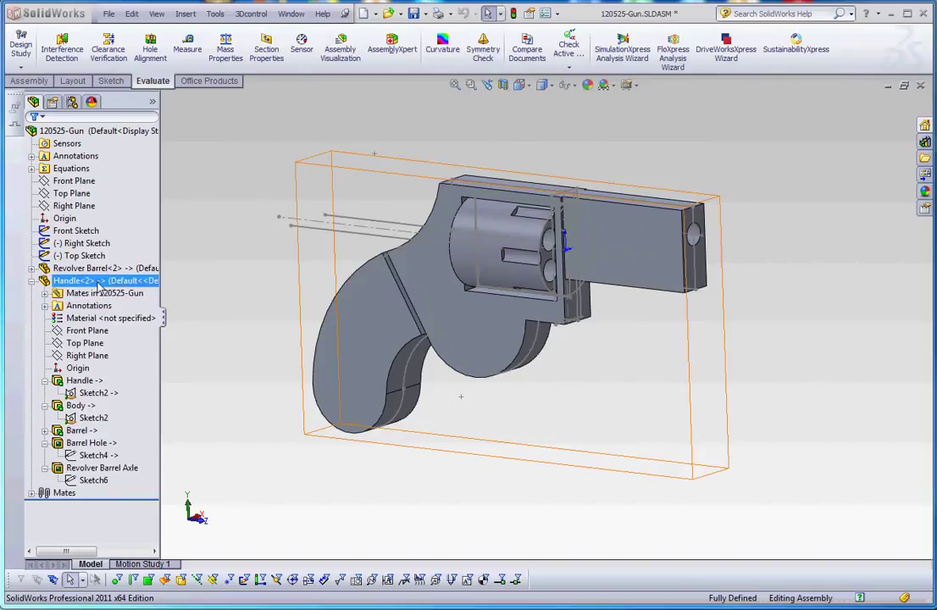
click(84, 269)
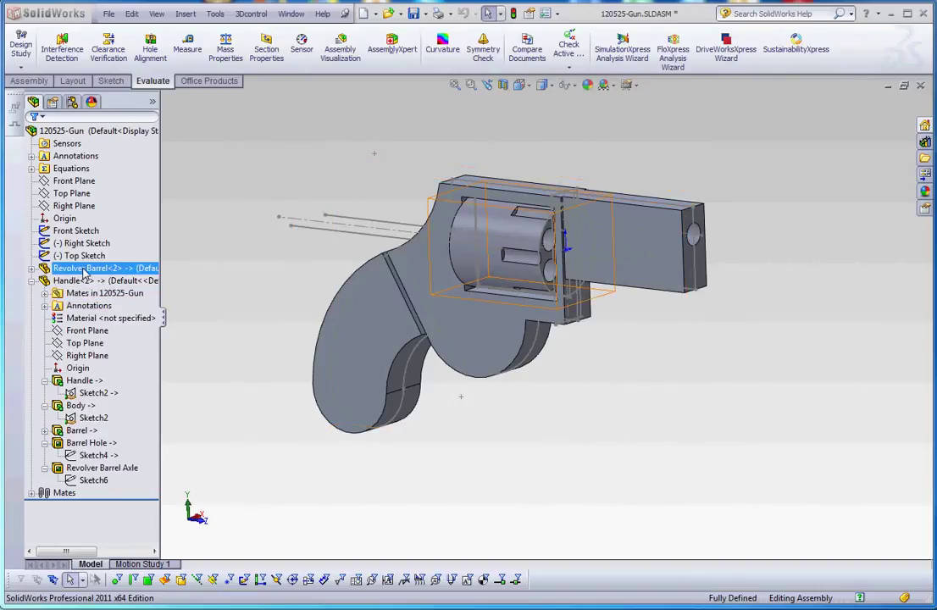
click(88, 280)
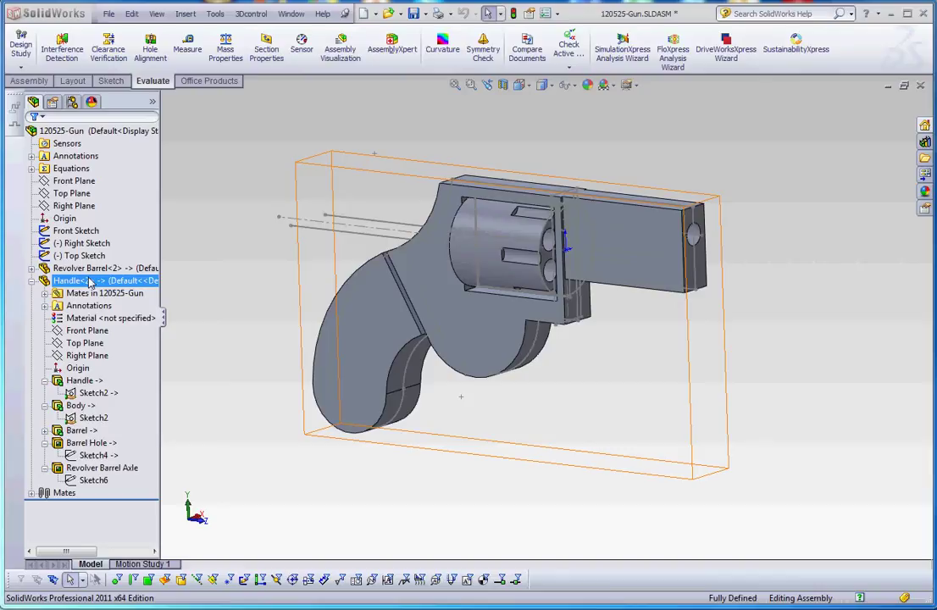
click(87, 330)
click(97, 293)
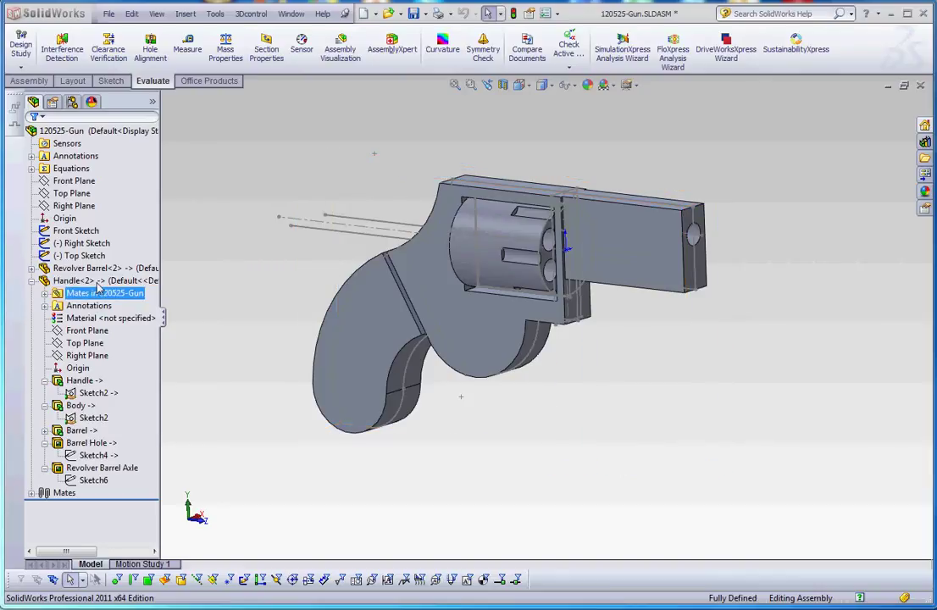
click(85, 280)
click(96, 309)
click(93, 479)
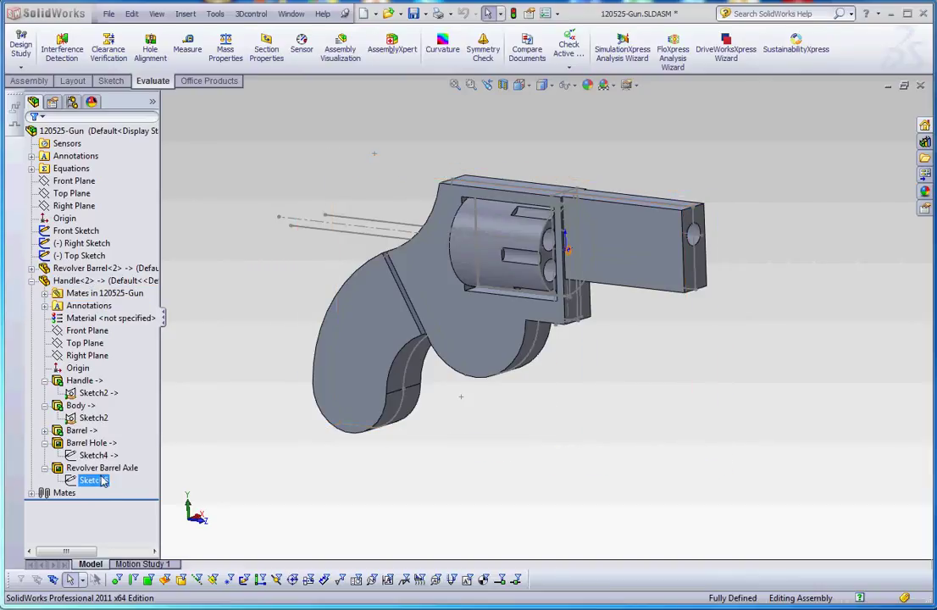
click(92, 443)
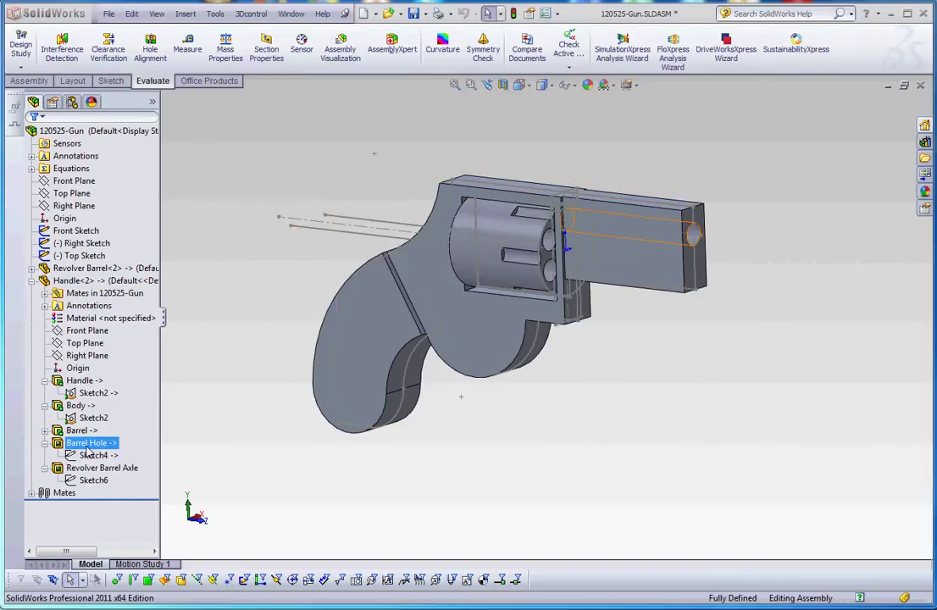
click(81, 430)
click(93, 455)
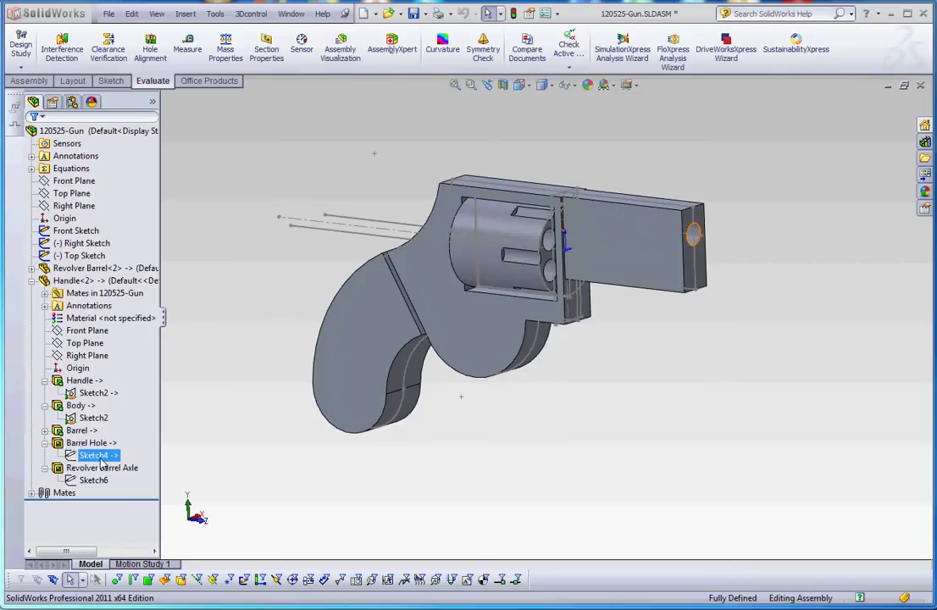
click(102, 468)
click(107, 480)
click(105, 469)
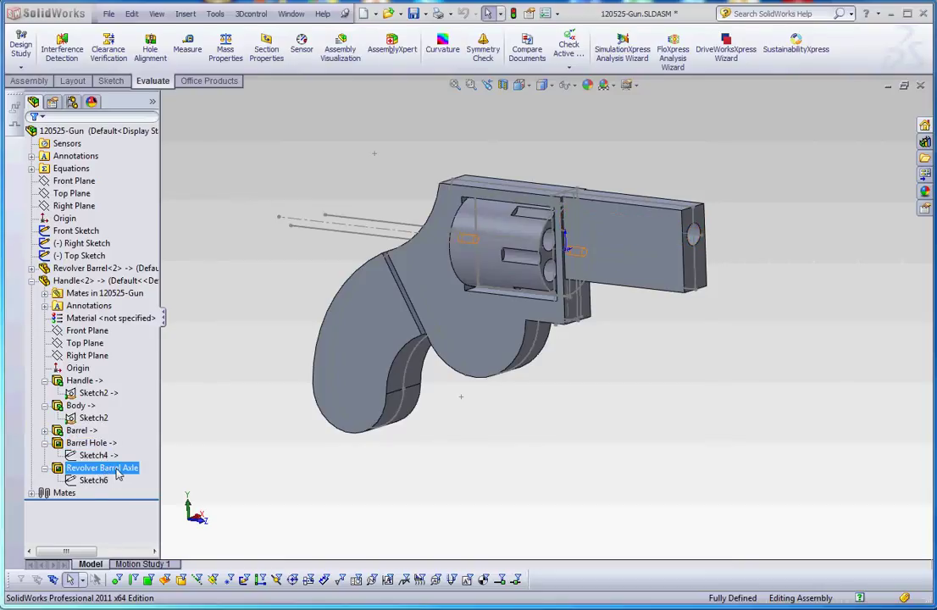
click(107, 482)
click(102, 467)
click(96, 281)
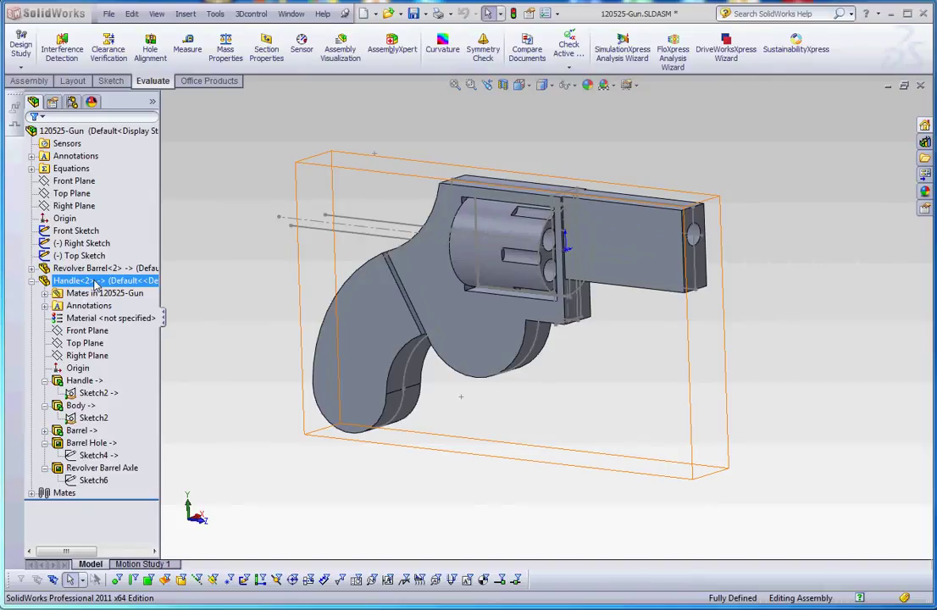
click(92, 268)
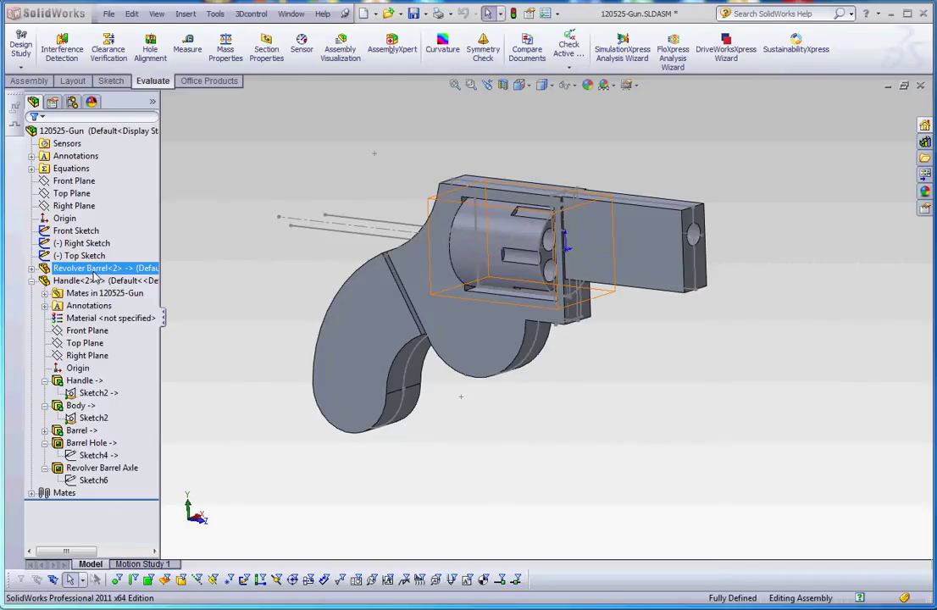
Open the Handle component as a separate part from the assembly
click(76, 281)
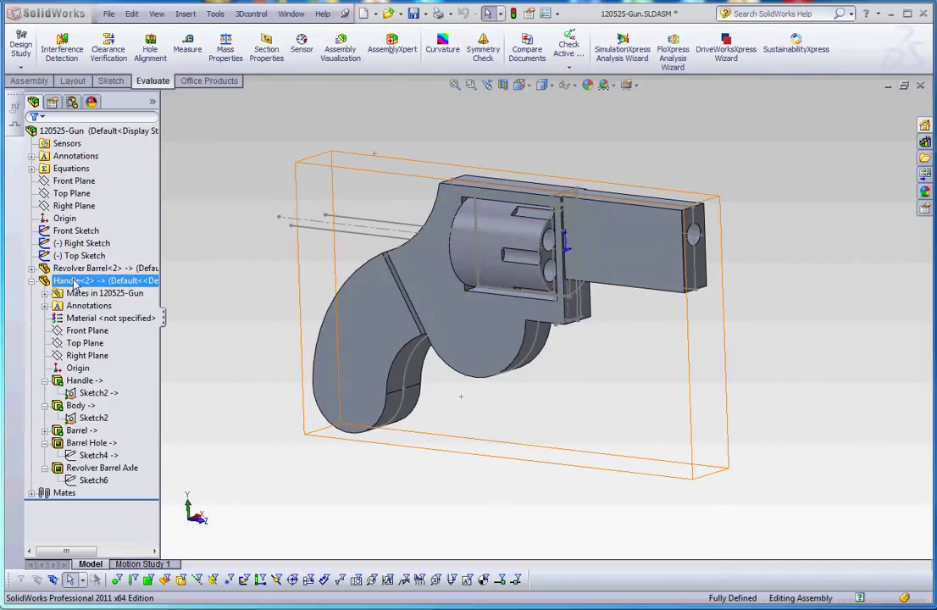
right_click(76, 285)
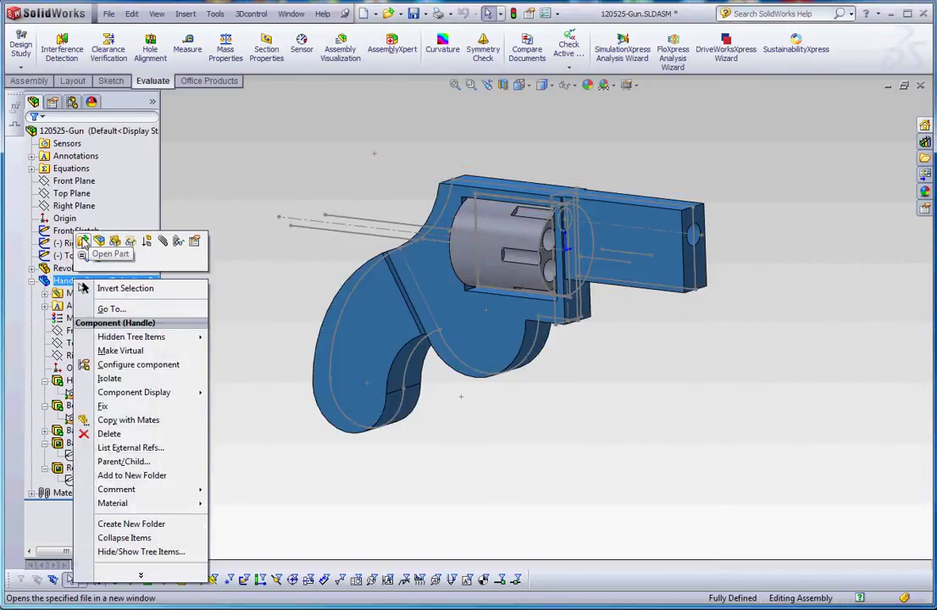
click(82, 242)
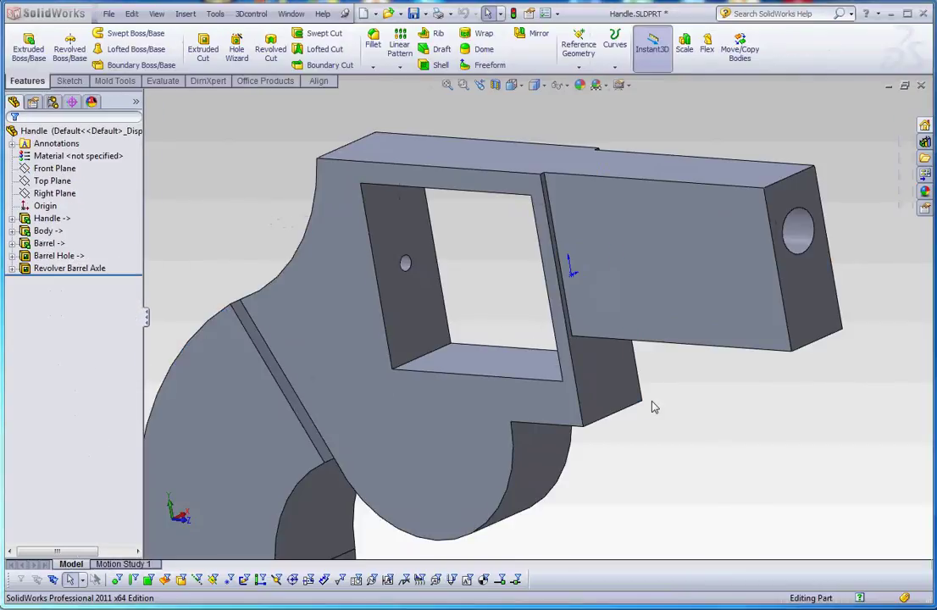
middle_drag(584, 400, 598, 379)
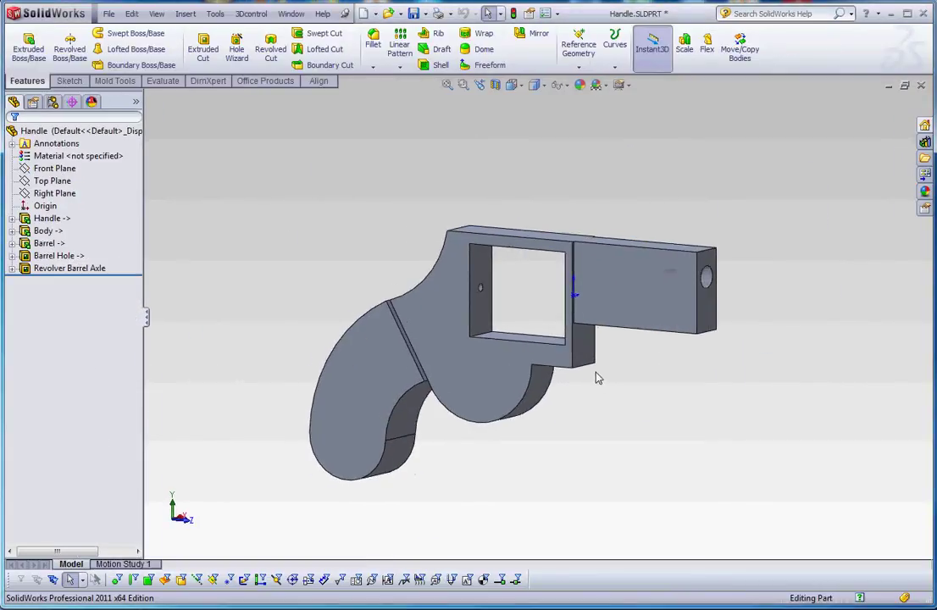
scroll(630, 303, up, 2)
scroll(519, 366, down, 5)
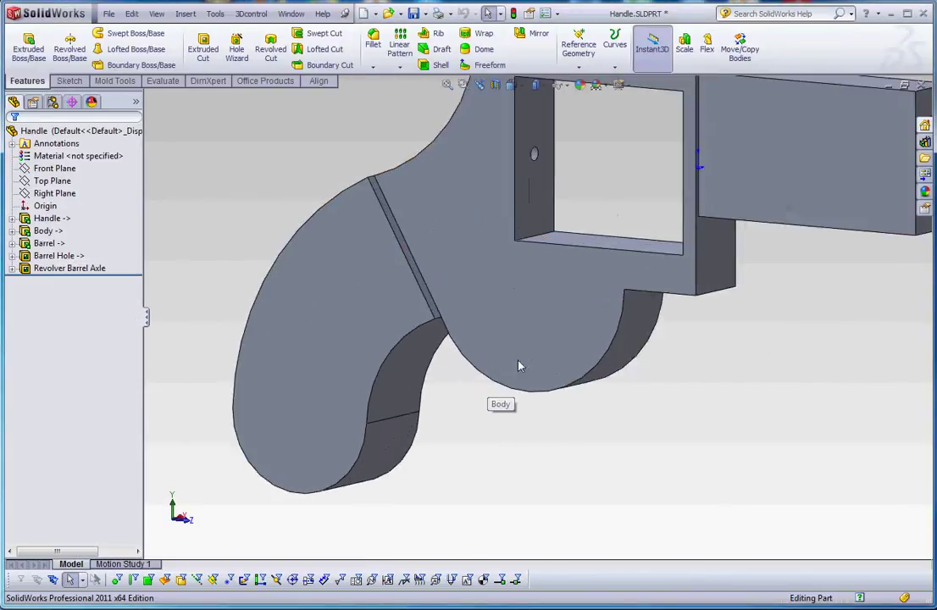
scroll(555, 366, up, 5)
Start a sketch on the body's side face and offset its rounded lower edge inward by 0.2 in
click(548, 320)
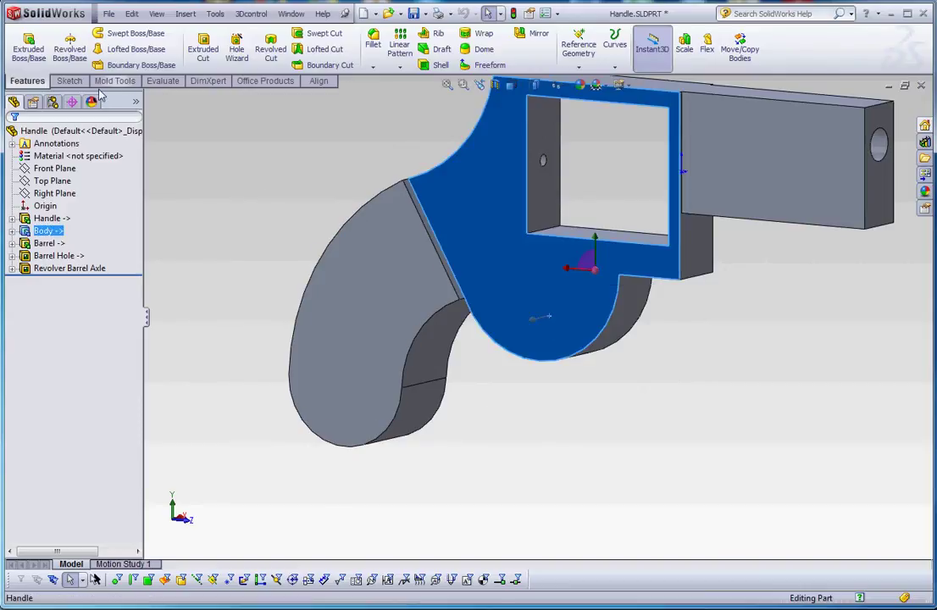
click(69, 80)
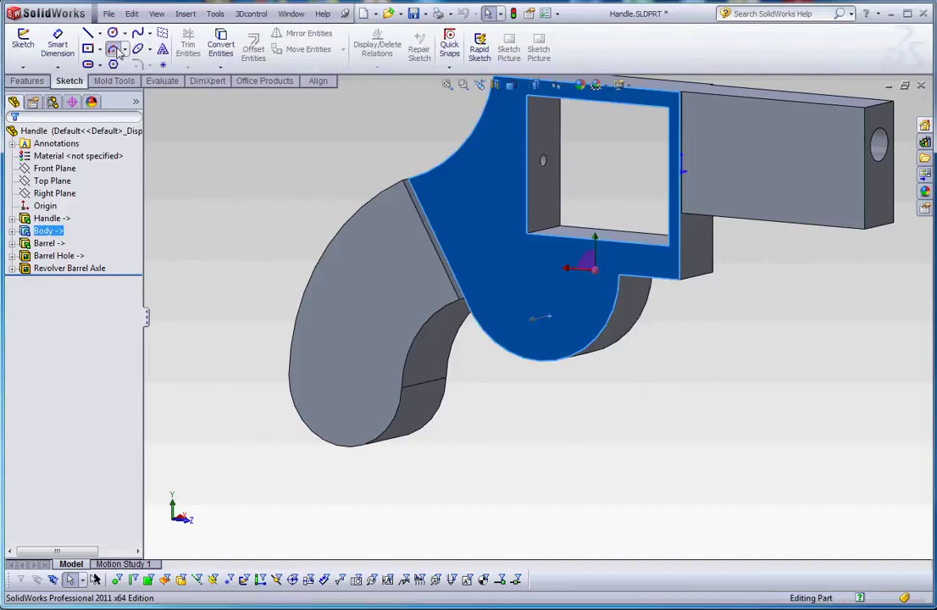
click(113, 49)
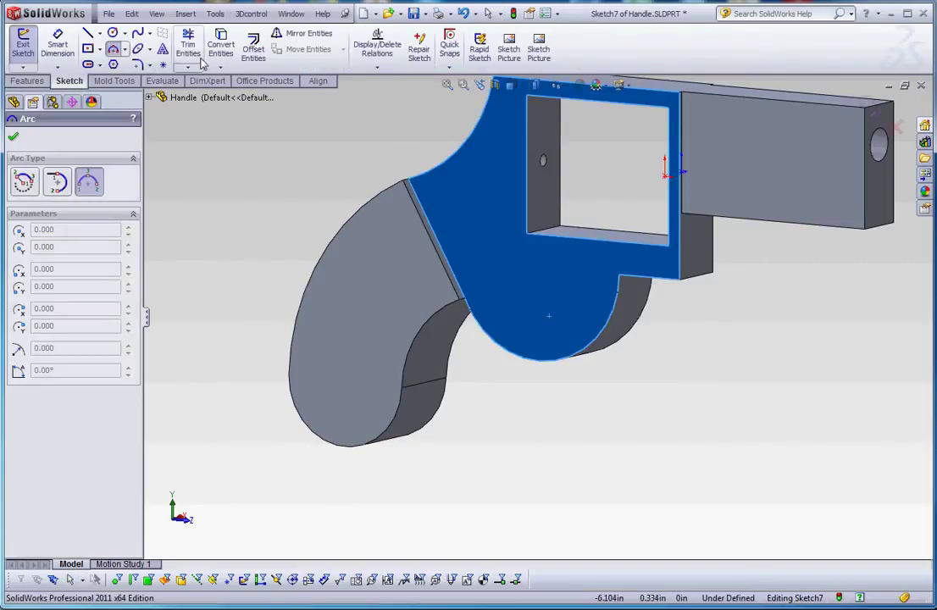
key(Escape)
click(254, 47)
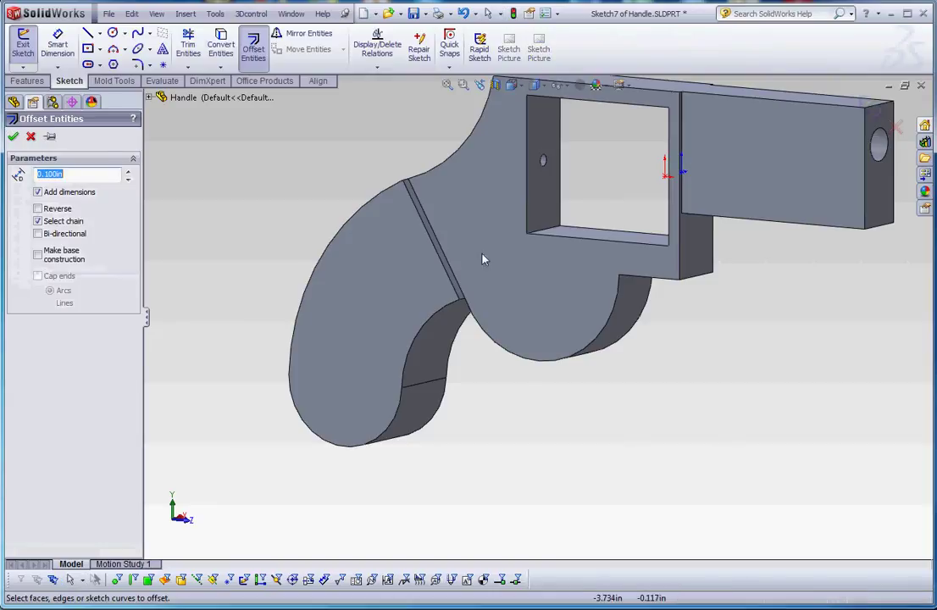
click(559, 364)
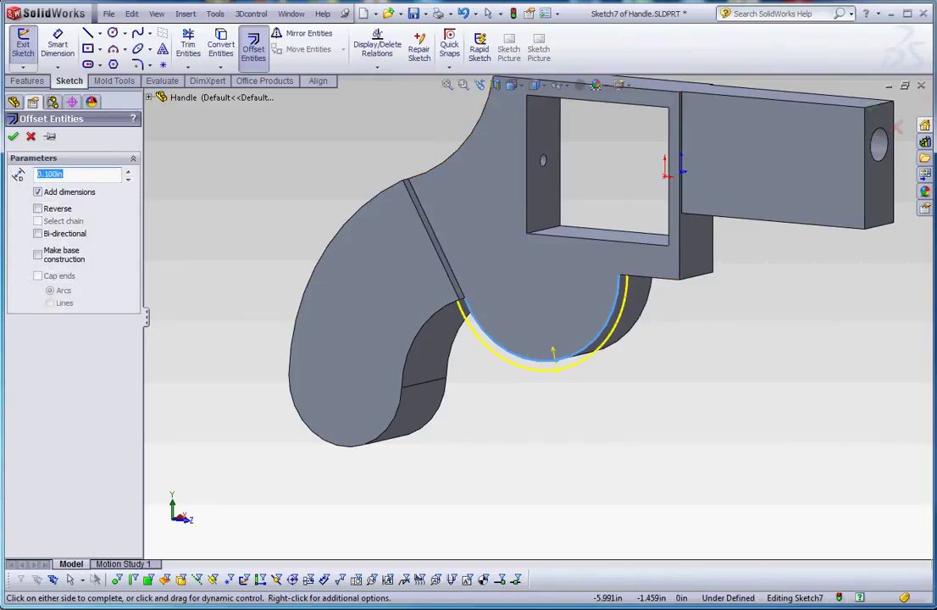
text(.2)
click(36, 209)
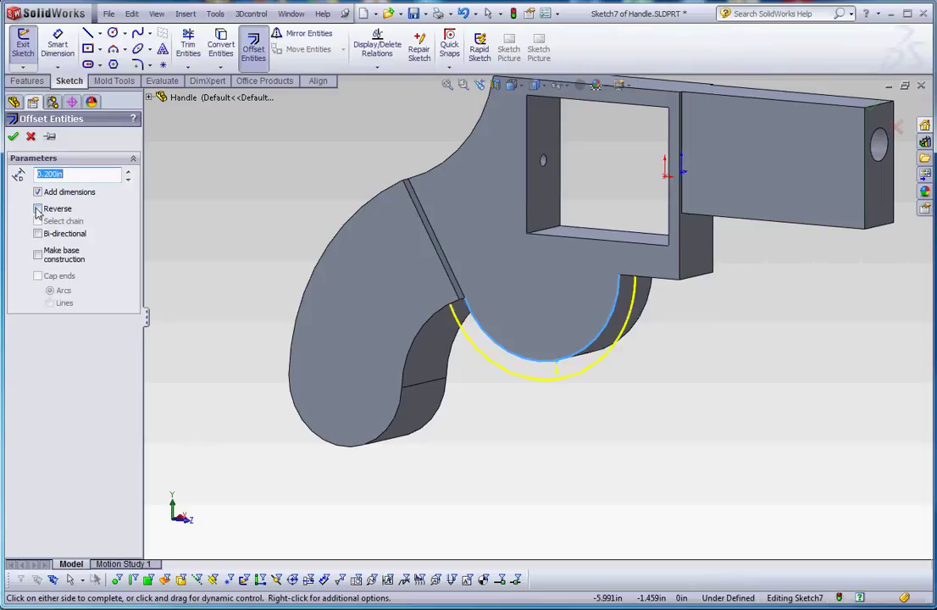
click(38, 211)
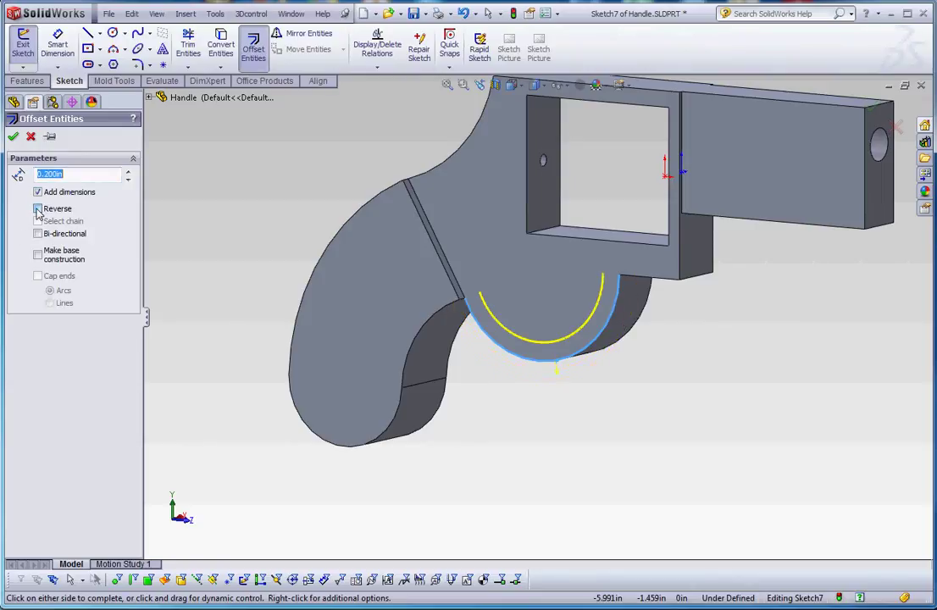
click(12, 136)
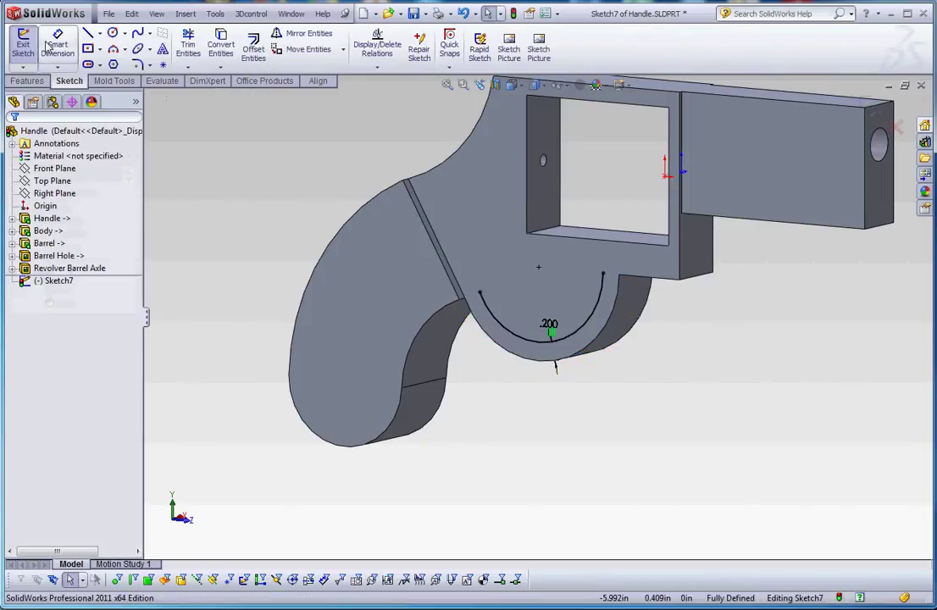
Close the offset arc with two connected lines running between its endpoints across the body face
click(87, 32)
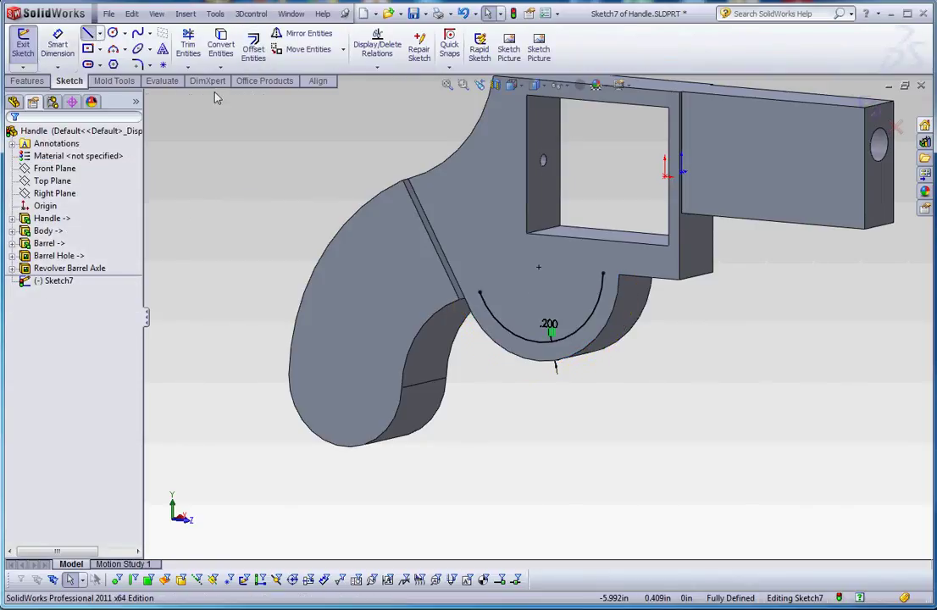
click(479, 292)
click(521, 274)
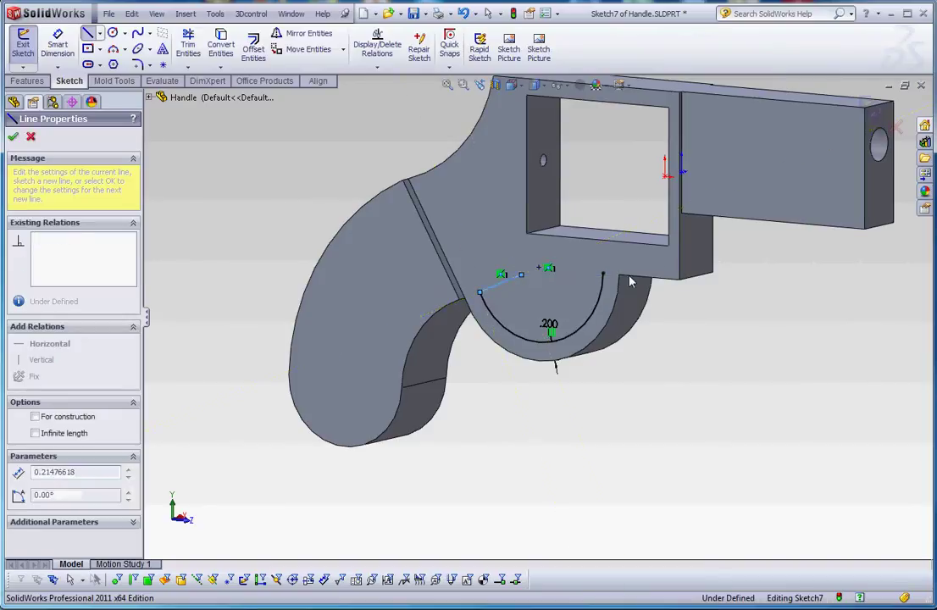
click(604, 274)
key(Escape)
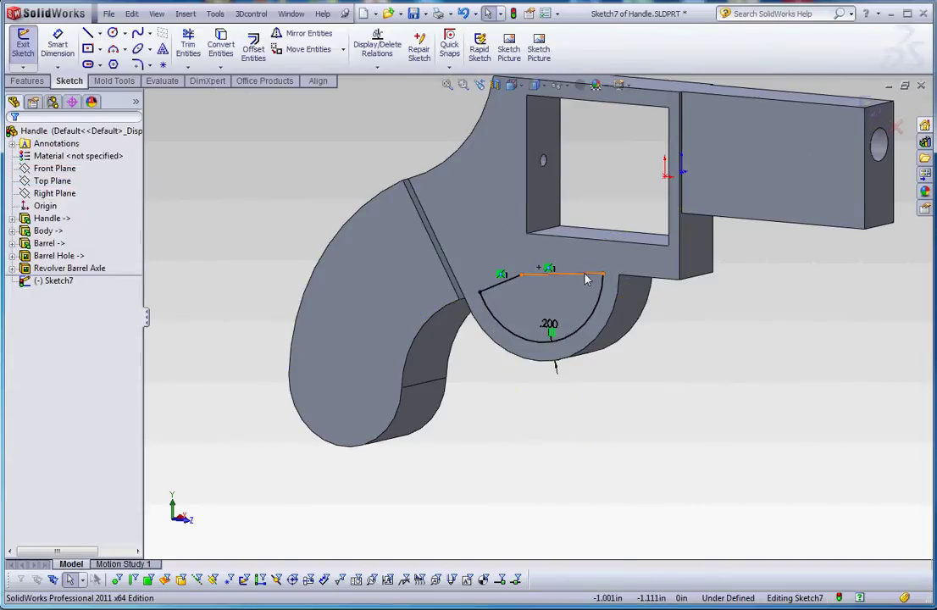
Make the longer closing line collinear with the body's straight lower edge in front of the trigger guard
click(586, 277)
ctrl+click(653, 277)
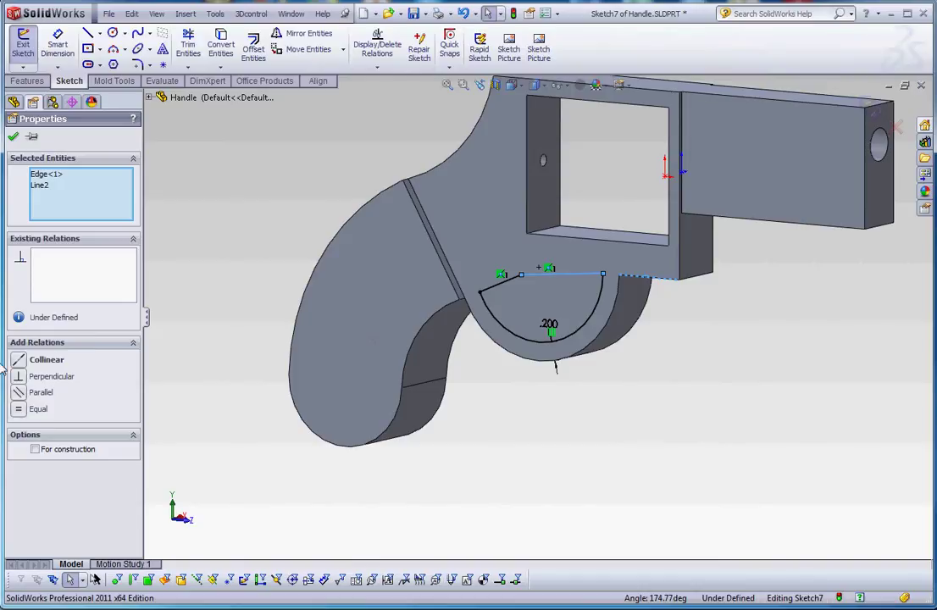
click(47, 359)
click(619, 395)
Cut the closed trigger opening profile from the sketch plane through all of the body
middle_drag(620, 393, 559, 294)
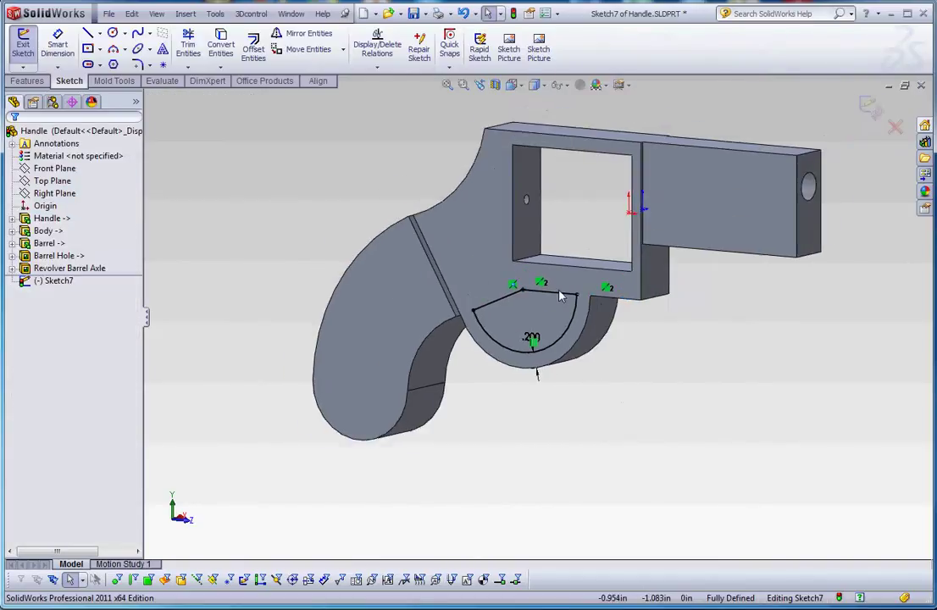
scroll(559, 295, down, 3)
scroll(559, 403, up, 3)
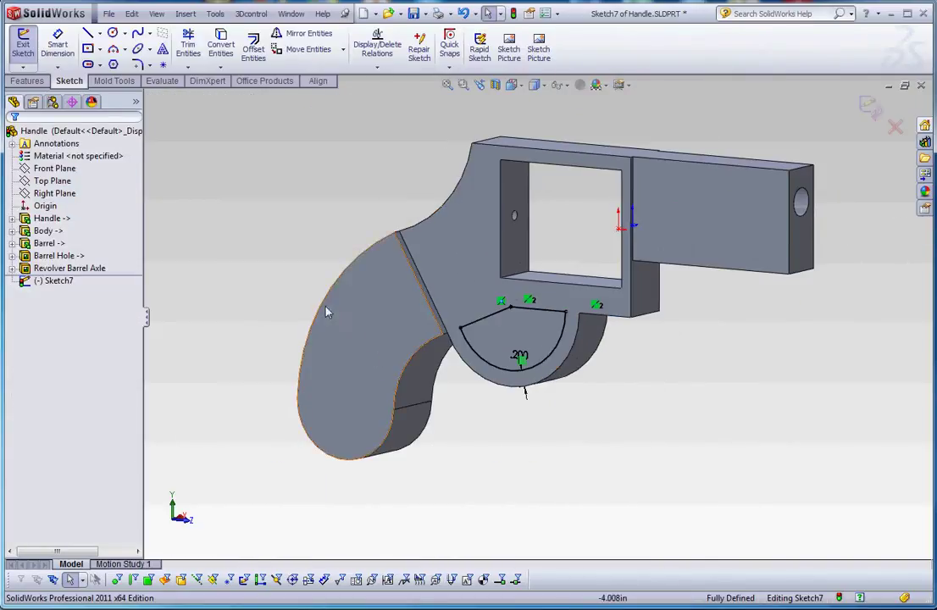
click(24, 78)
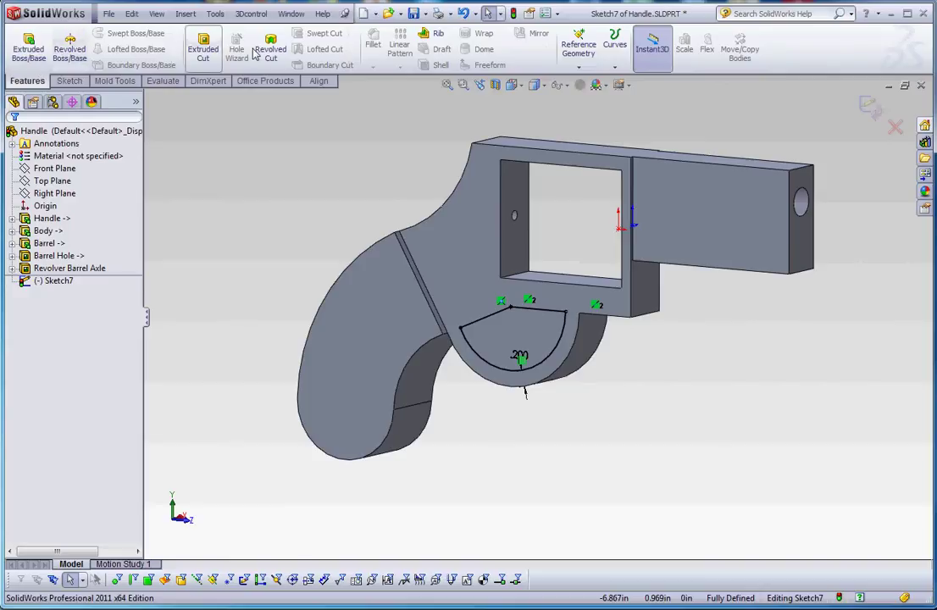
click(203, 47)
click(91, 174)
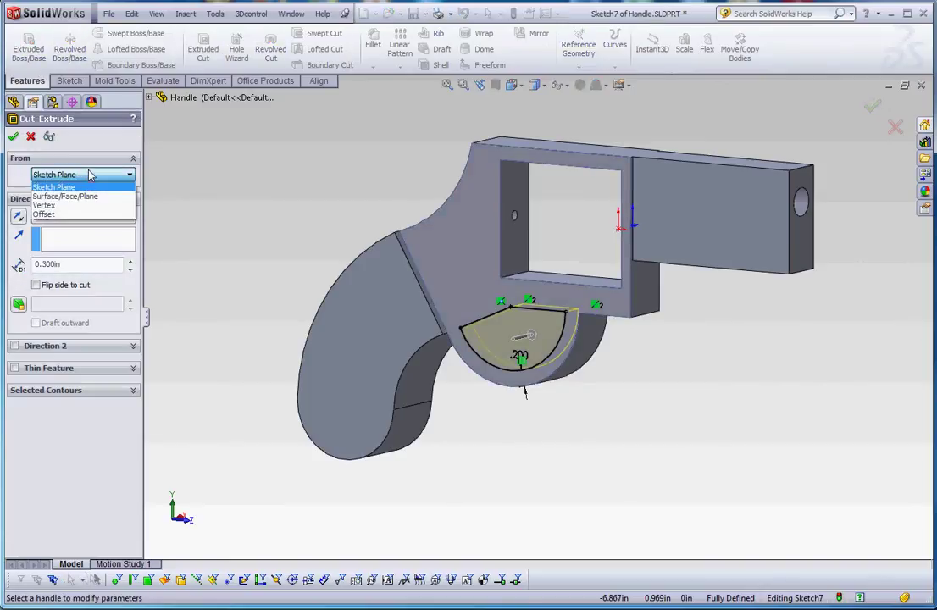
click(90, 173)
click(68, 216)
click(71, 237)
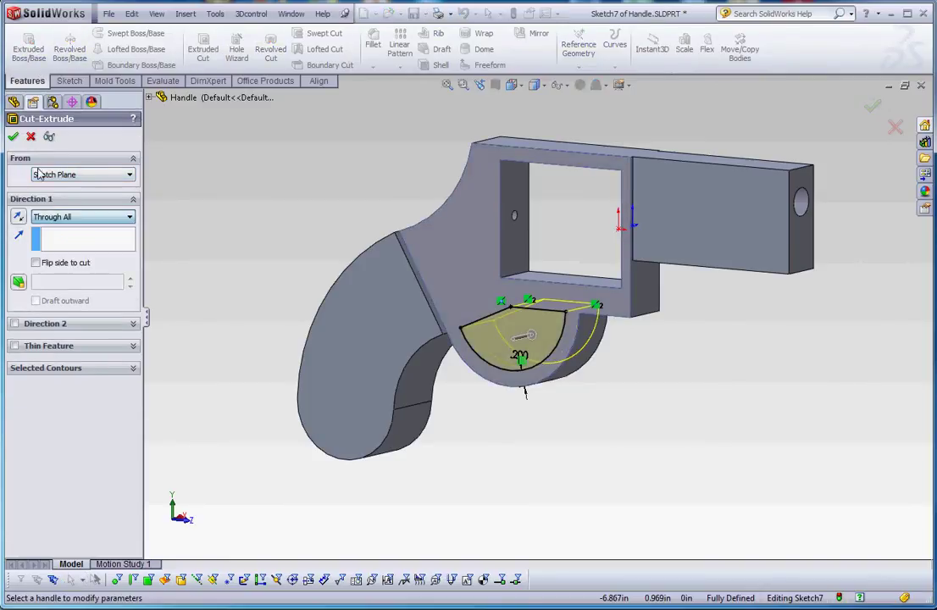
key(Return)
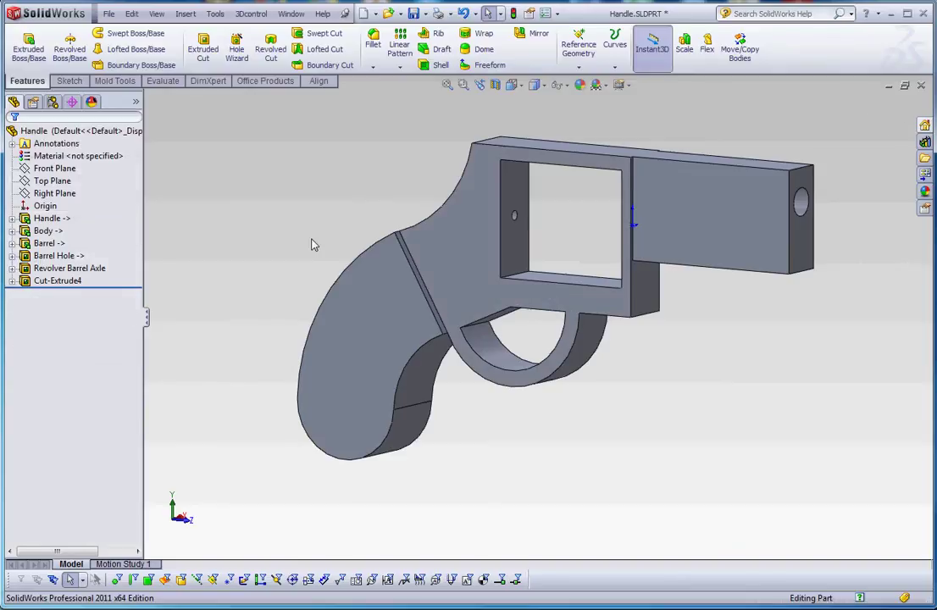
Rename the newest cut feature of the Handle part as Trigger Cut
click(44, 282)
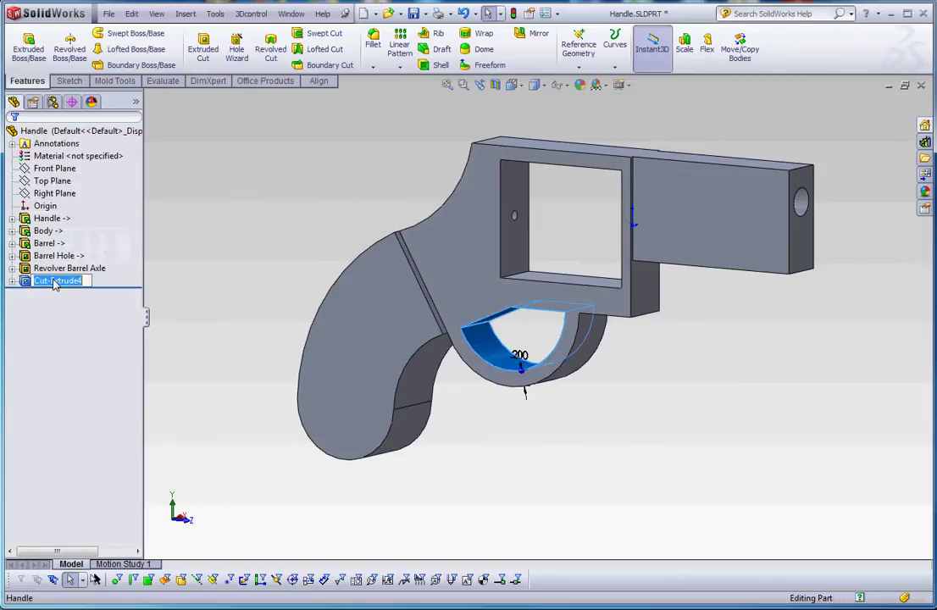
text(Trigger HO)
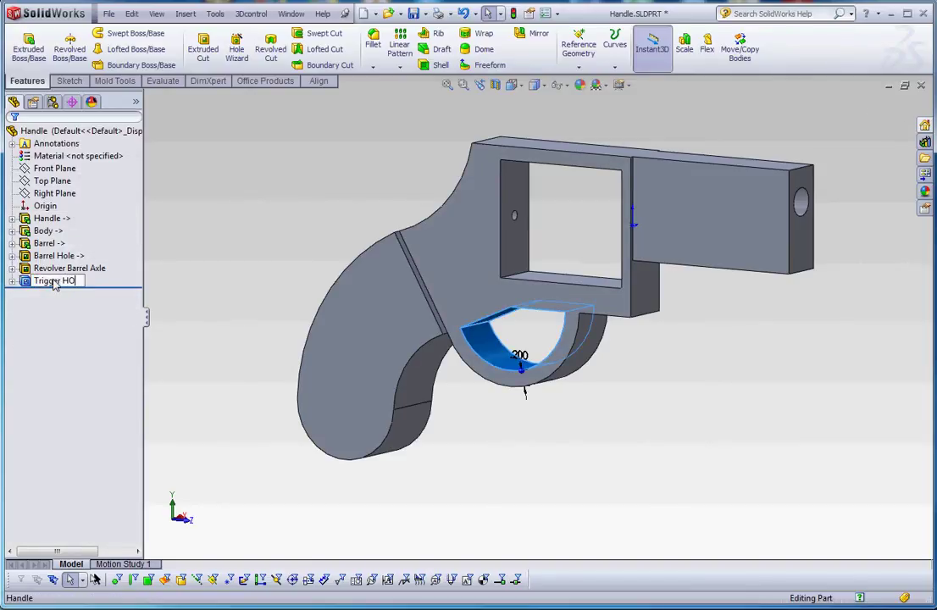
key(BackSpace)
key(BackSpace)
key(BackSpace)
text(Cut)
click(203, 256)
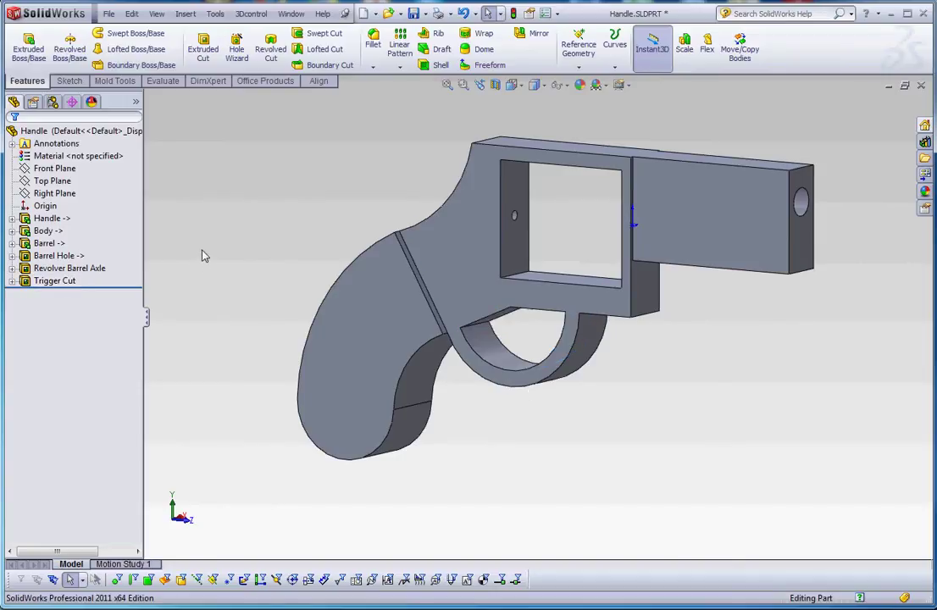
Expand the Revolver Barrel Axle and Trigger Cut features to review the sketches they are built on
middle_drag(219, 253, 303, 229)
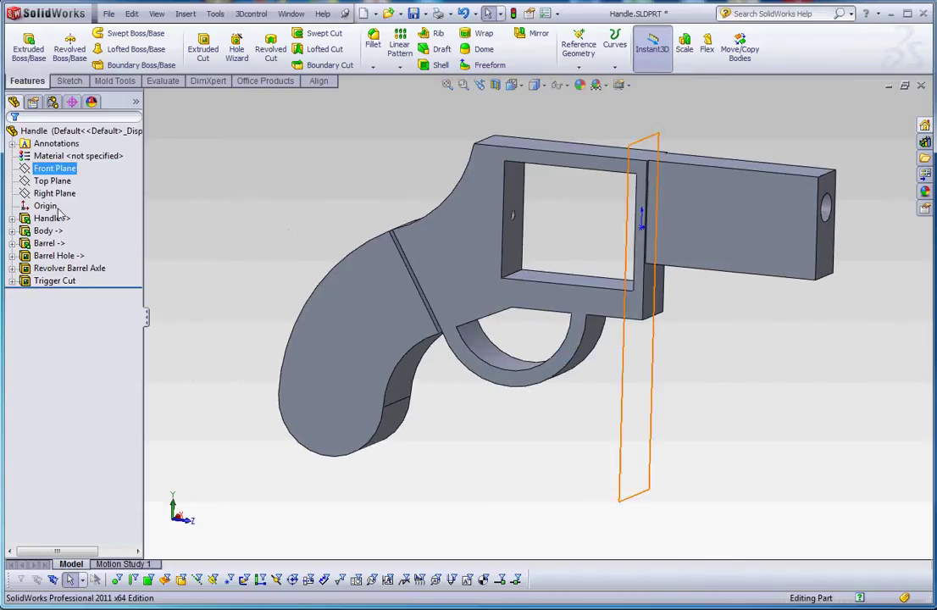
click(69, 269)
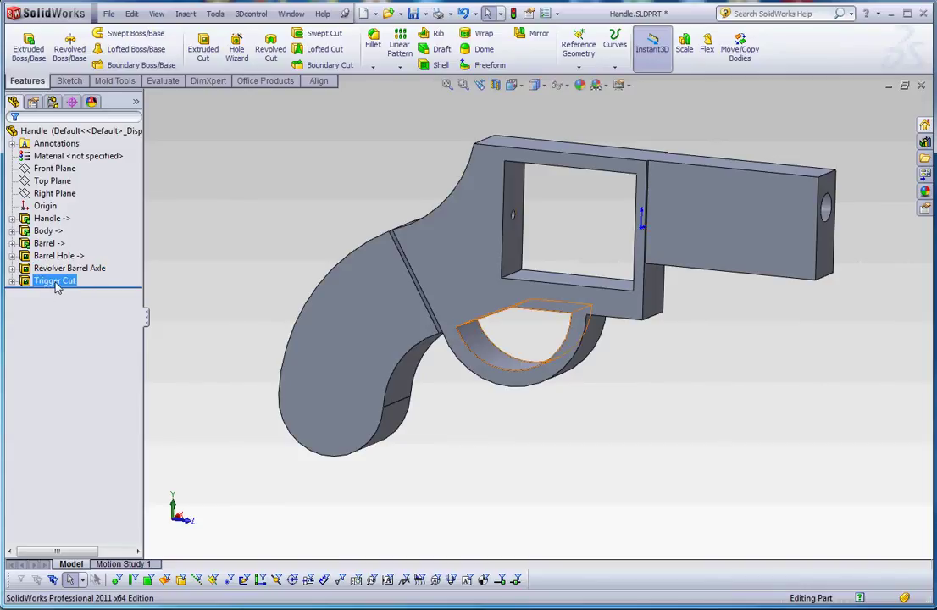
click(12, 268)
click(12, 293)
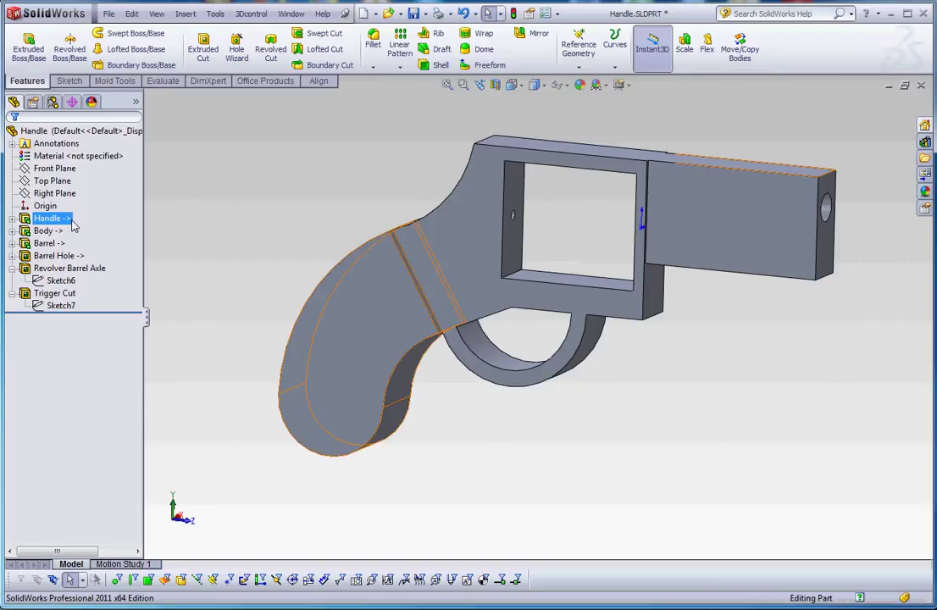
click(84, 339)
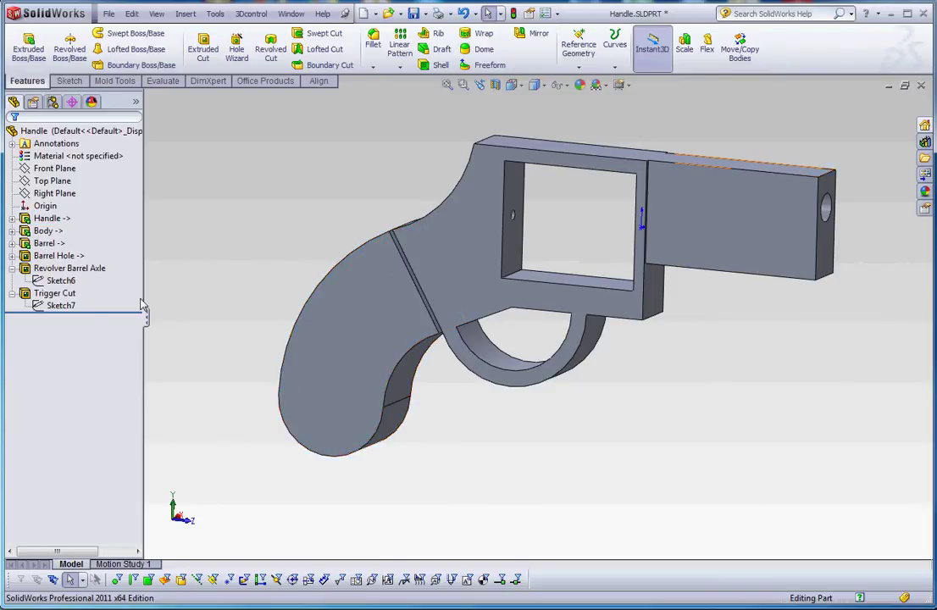
Examine the part from both sides, including the holes in the front wall of the rectangular body opening
scroll(607, 420, up, 1)
middle_drag(606, 421, 591, 373)
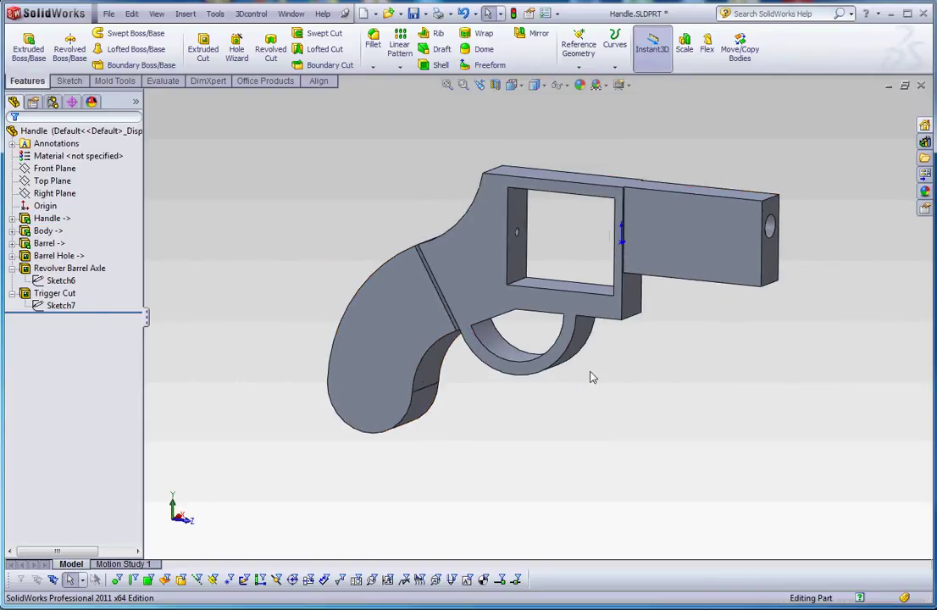
scroll(552, 267, down, 3)
scroll(550, 259, up, 2)
scroll(550, 262, down, 1)
middle_drag(548, 261, 522, 273)
scroll(524, 273, up, 1)
middle_drag(585, 292, 659, 284)
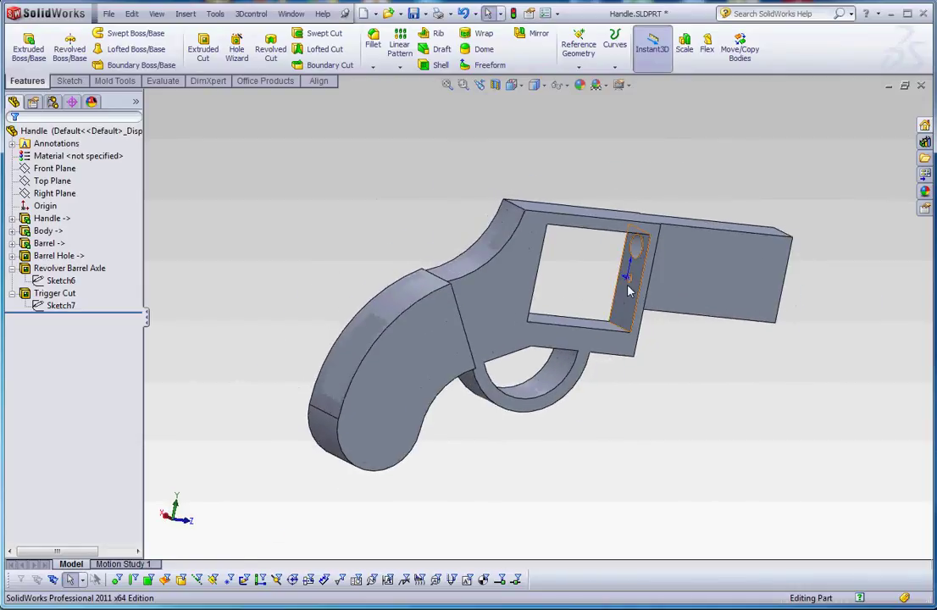
scroll(628, 291, down, 5)
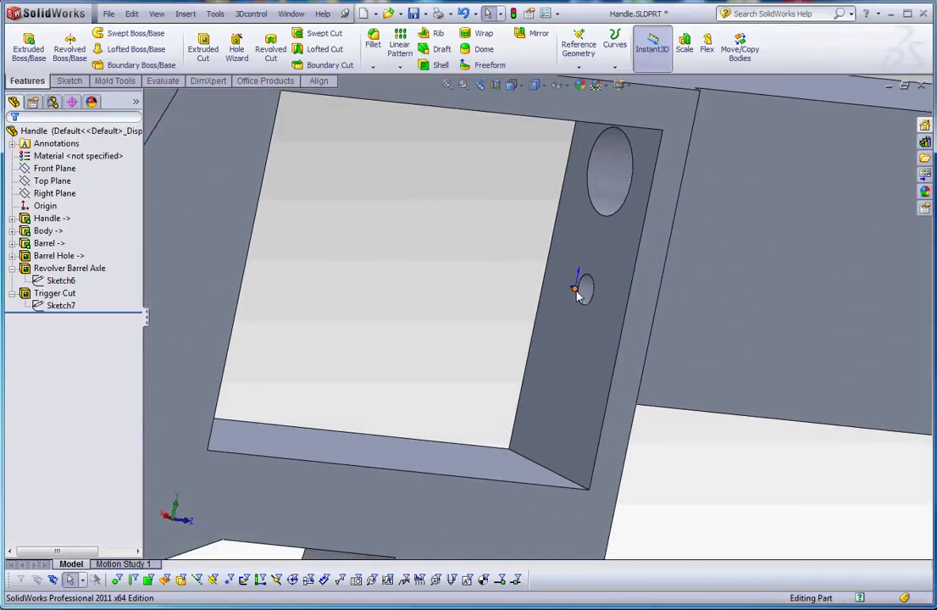
scroll(671, 430, up, 3)
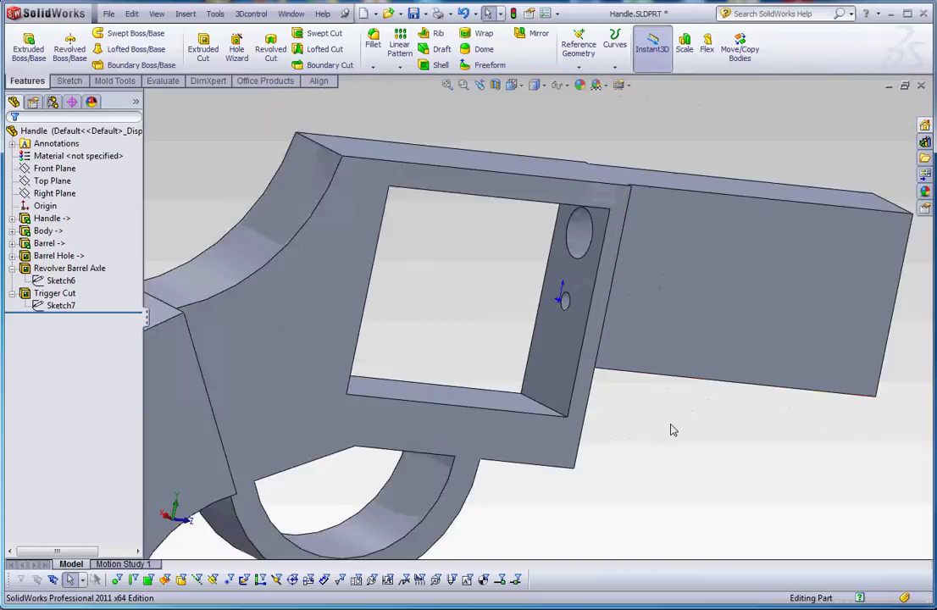
scroll(535, 320, up, 1)
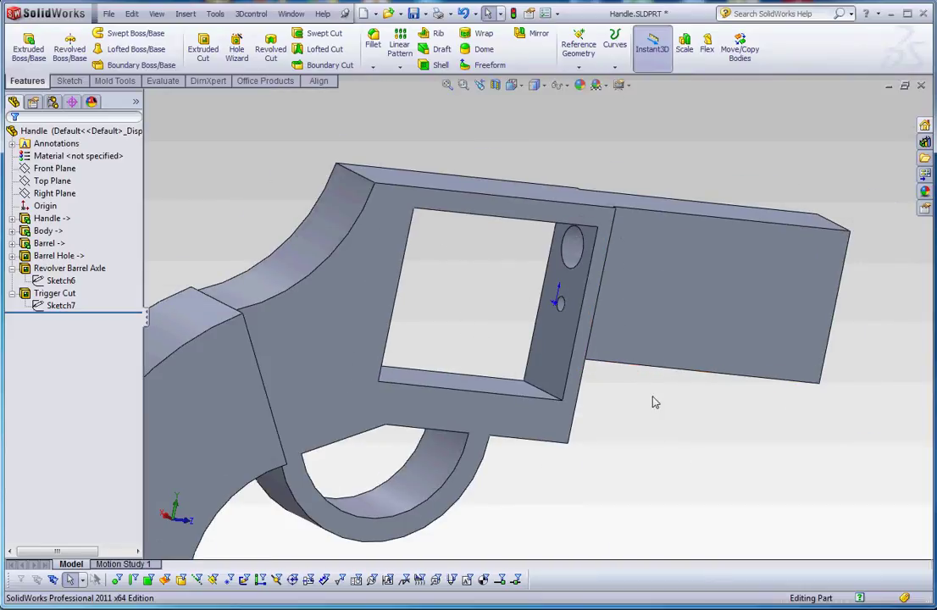
scroll(593, 372, up, 3)
scroll(593, 355, down, 2)
middle_drag(662, 379, 598, 423)
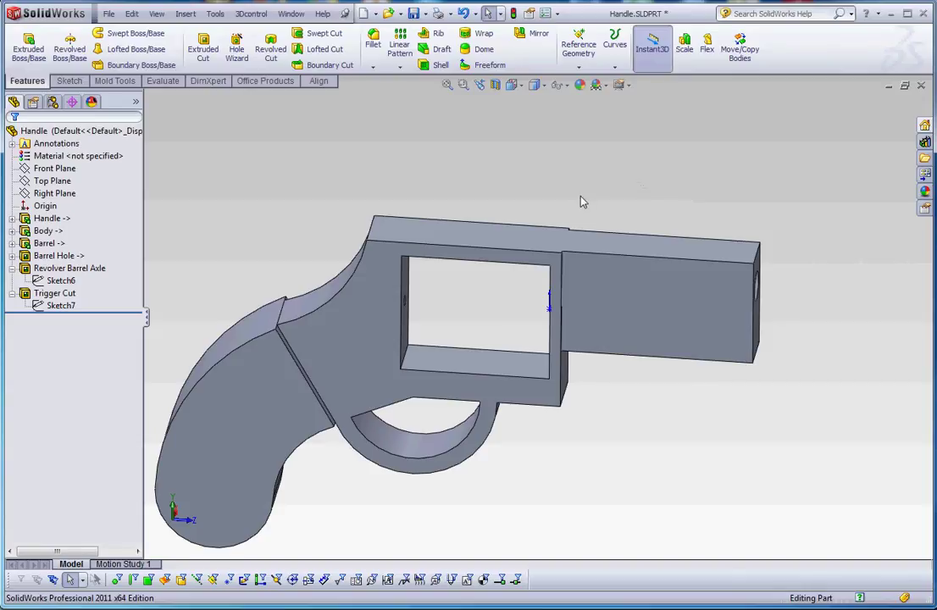
Fillet the two long upper edges of the barrel with a constant 0.2 in radius
middle_drag(663, 406, 648, 420)
scroll(632, 289, down, 3)
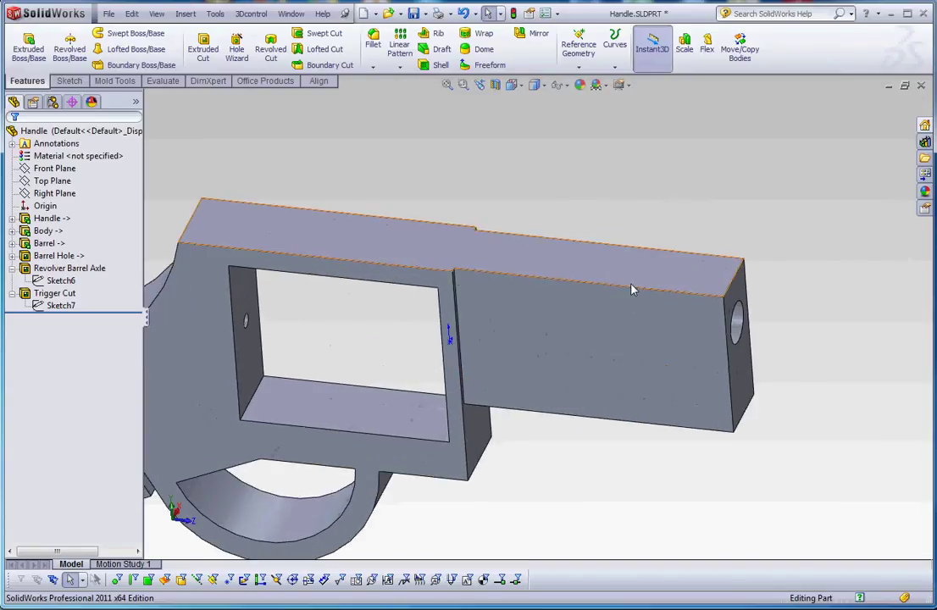
click(631, 294)
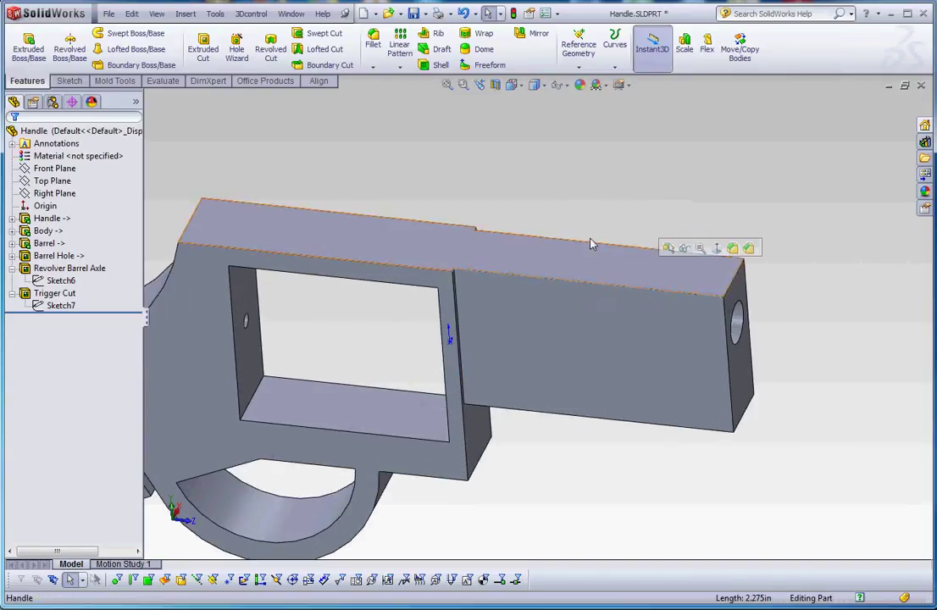
click(374, 44)
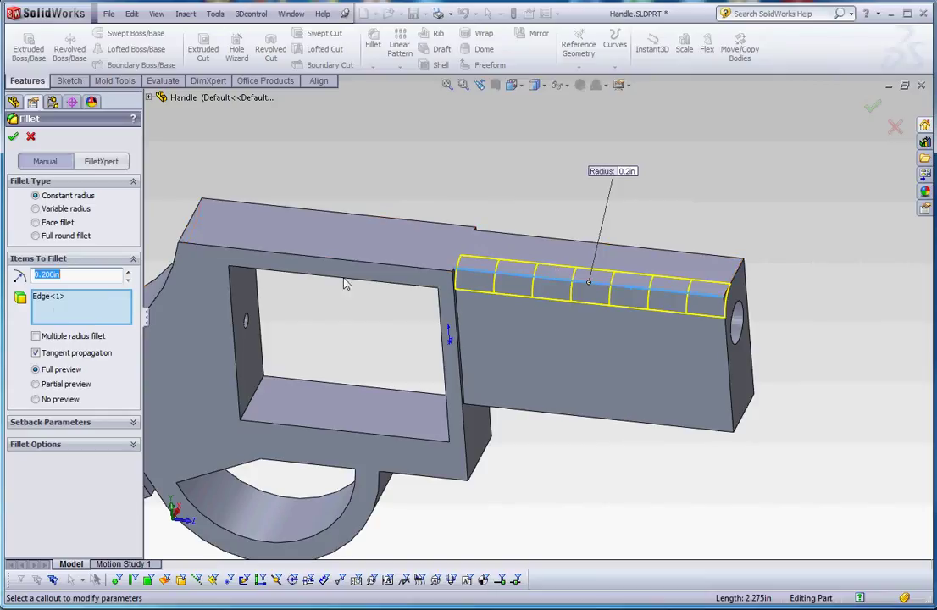
middle_drag(526, 180, 504, 255)
click(504, 257)
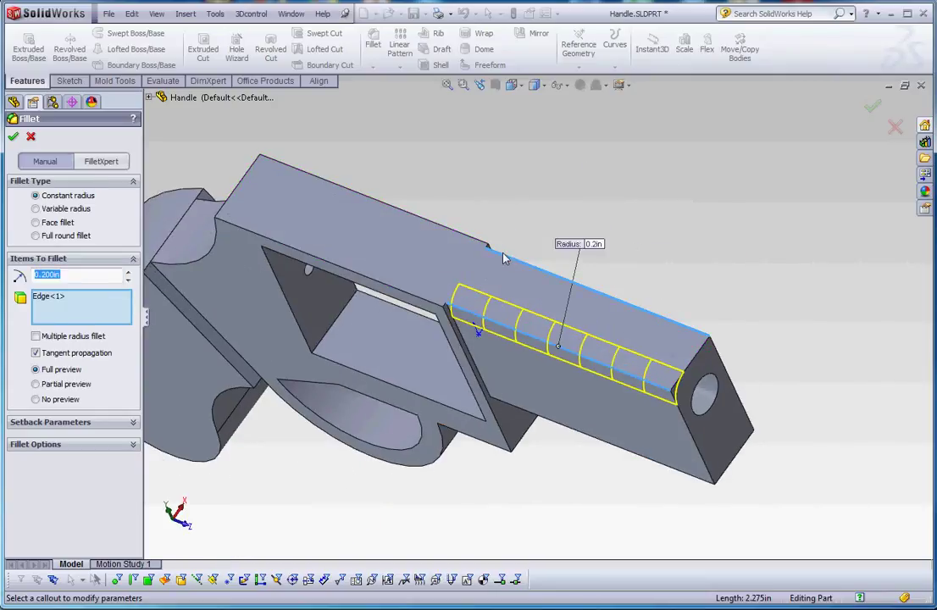
click(13, 135)
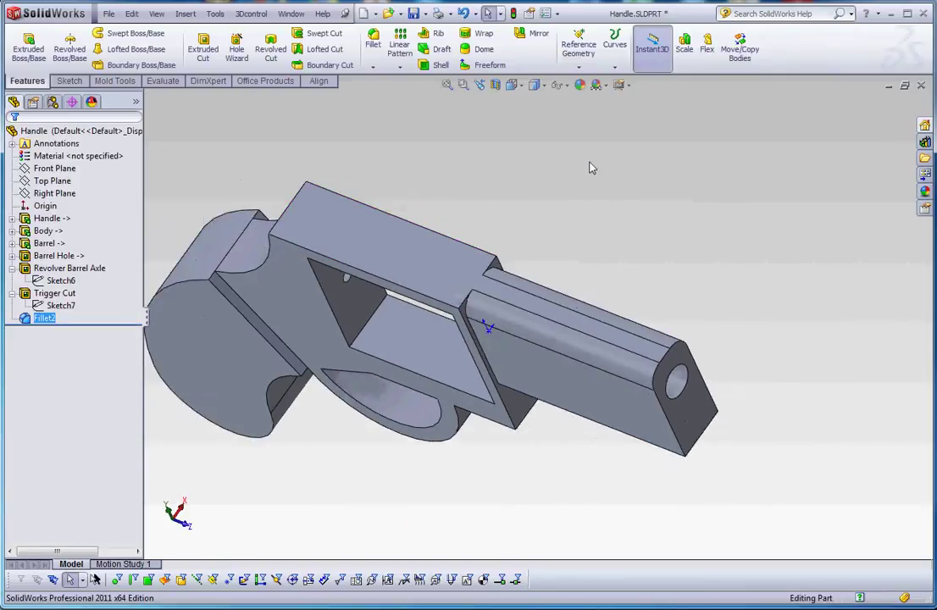
Rename the new fillet feature on the barrel's upper edges as Barrel Fillet
middle_drag(590, 167, 586, 132)
scroll(529, 297, up, 3)
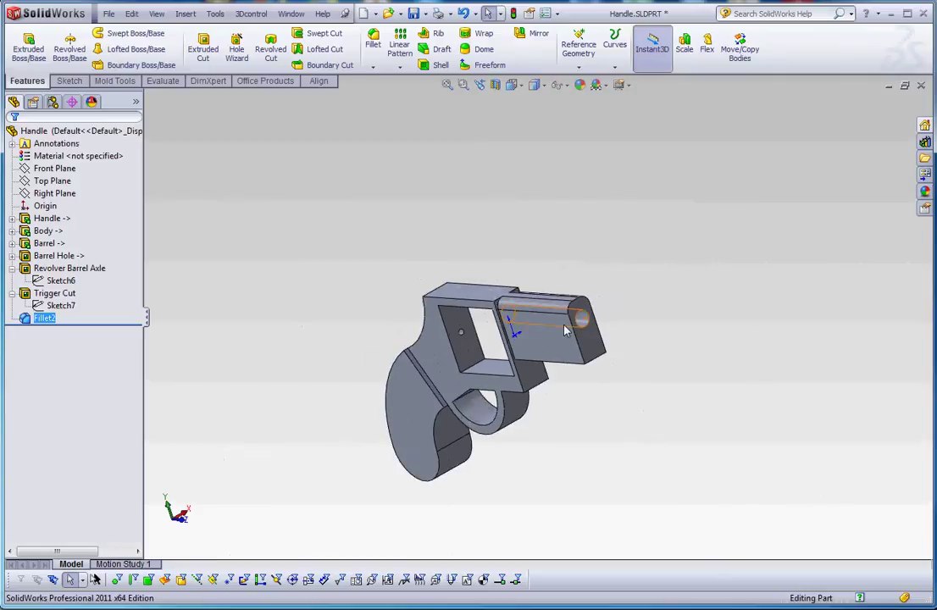
scroll(570, 330, down, 5)
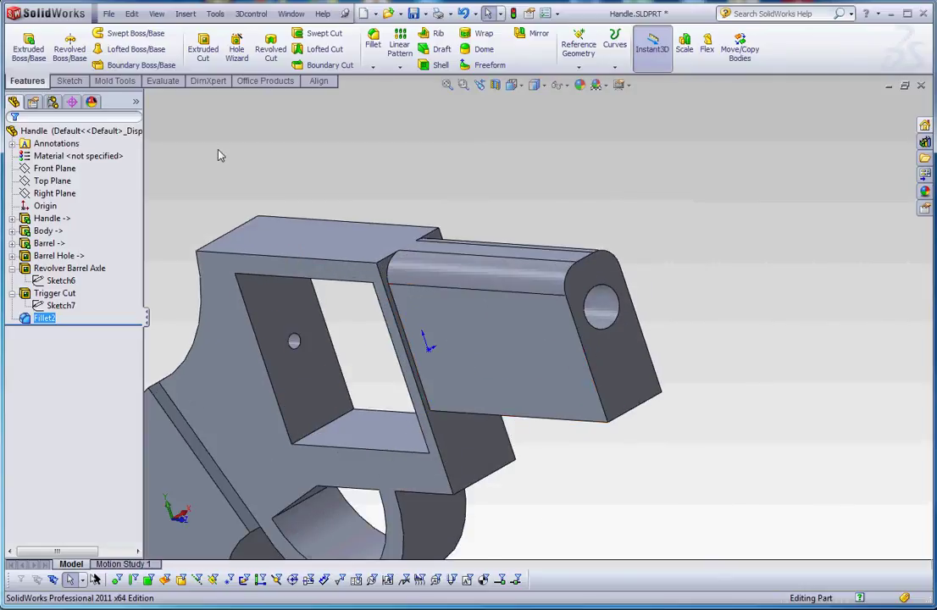
click(45, 318)
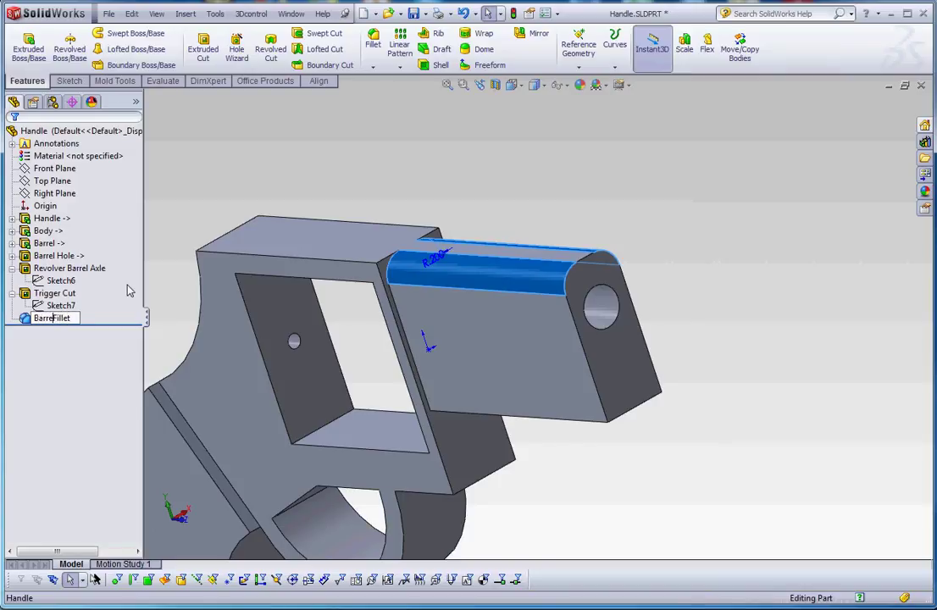
click(262, 166)
scroll(460, 200, up, 2)
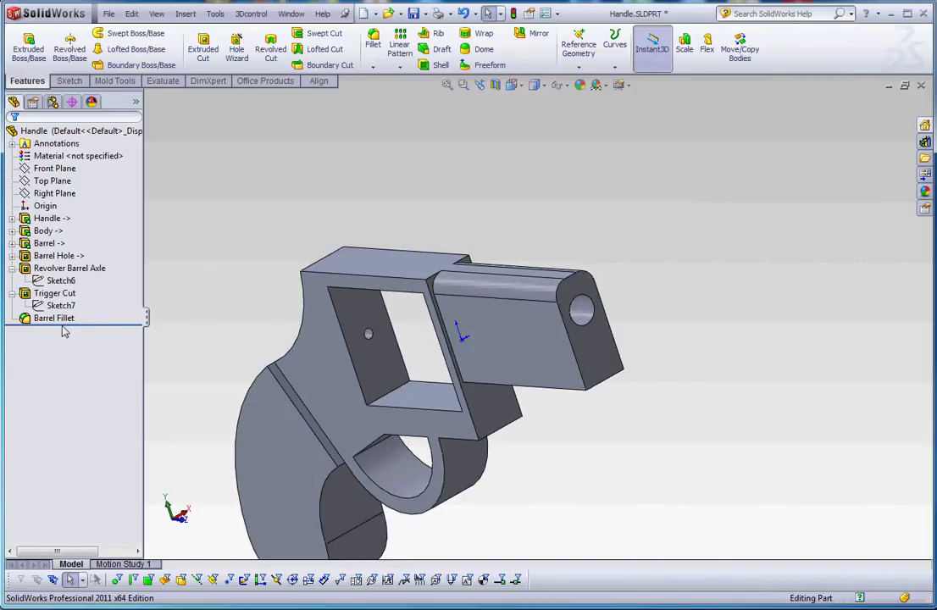
scroll(534, 254, up, 3)
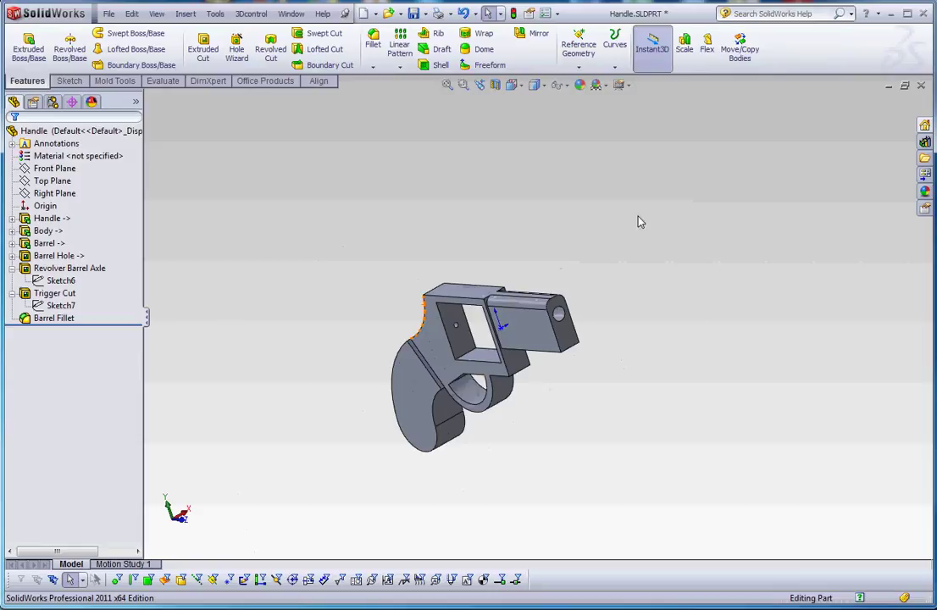
Close the Handle part with its changes saved and rebuild the 120525-Gun assembly
click(921, 84)
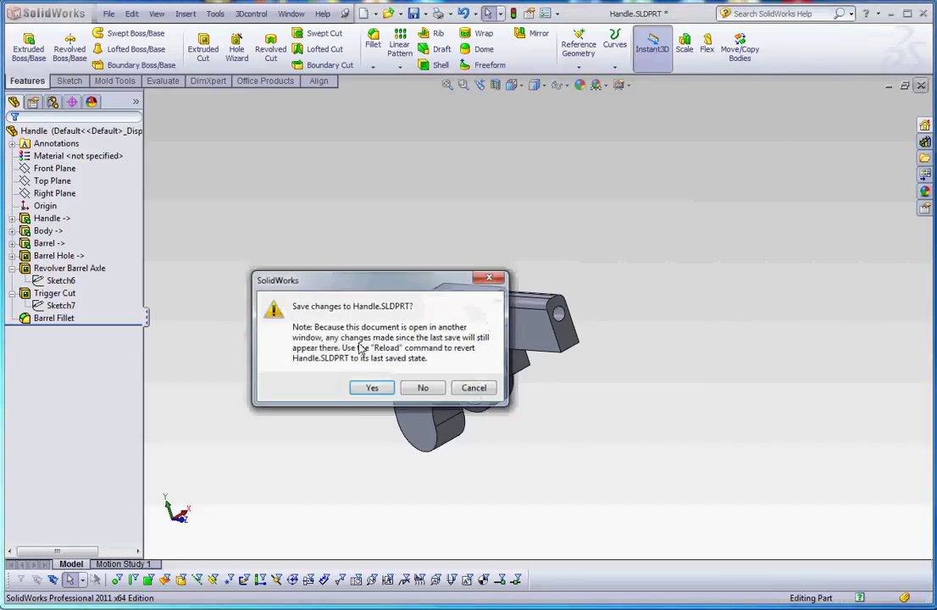
click(378, 388)
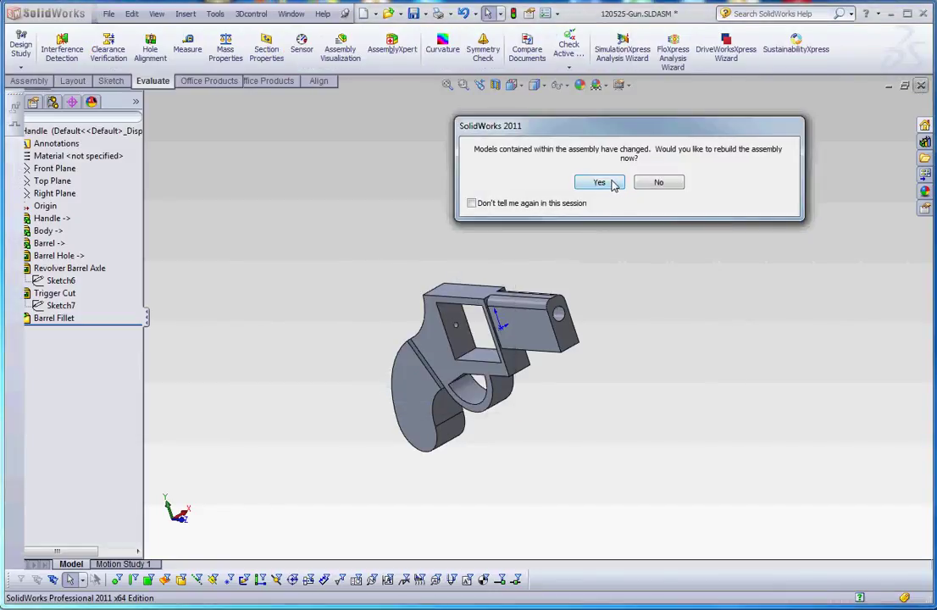
click(612, 182)
scroll(571, 302, up, 3)
middle_drag(571, 301, 555, 316)
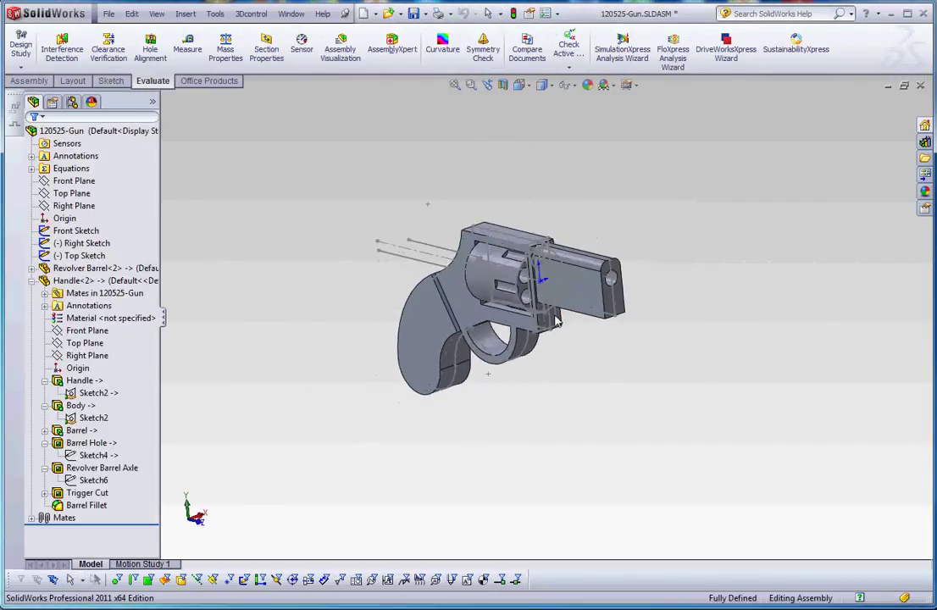
scroll(555, 389, down, 2)
scroll(558, 382, up, 2)
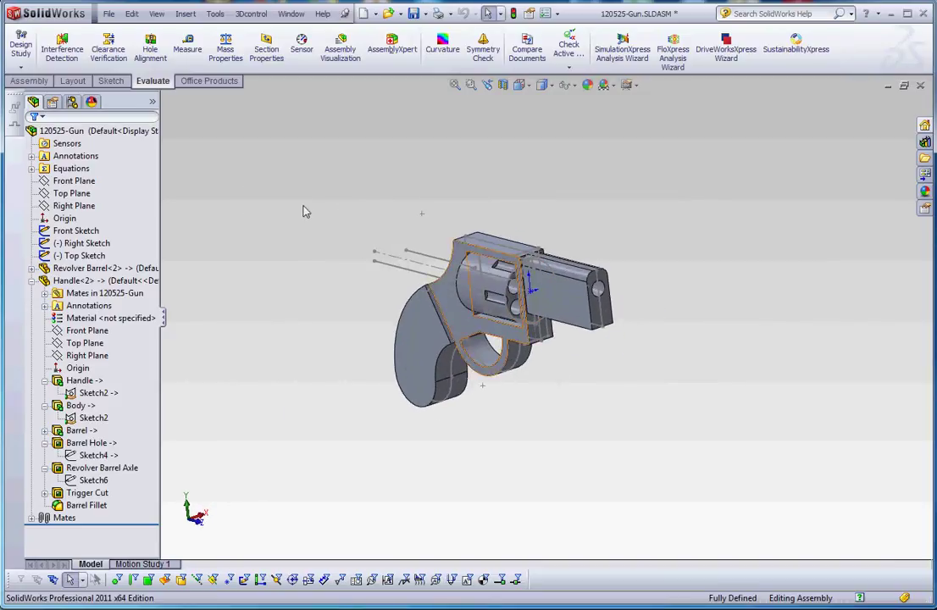
Create a new assembly document from the Assem-inch template
click(108, 13)
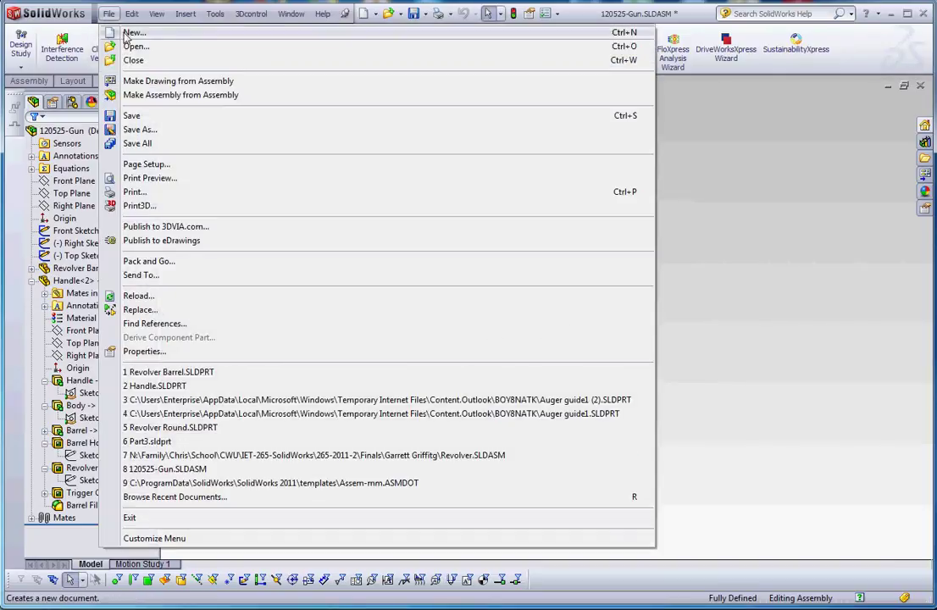
click(127, 33)
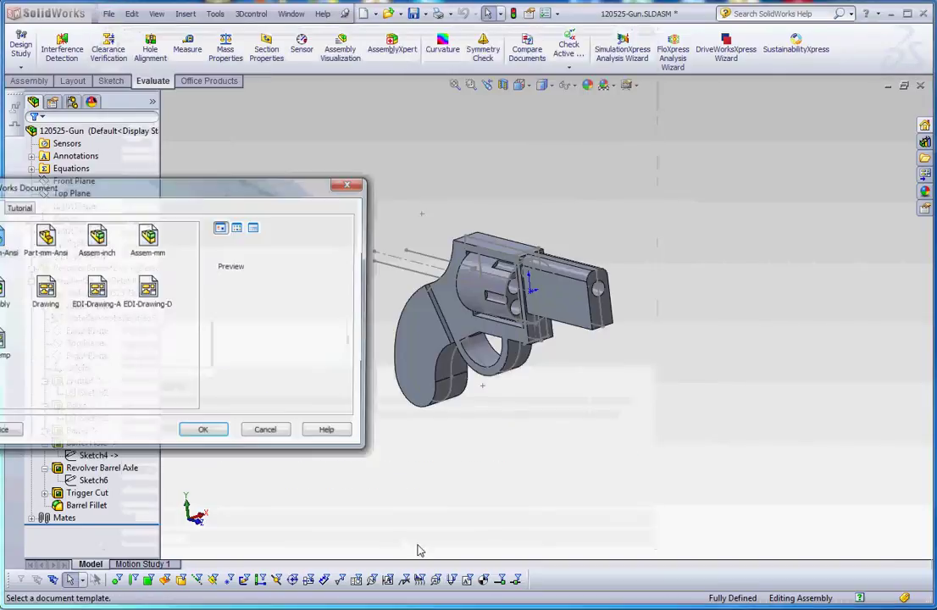
double_click(100, 244)
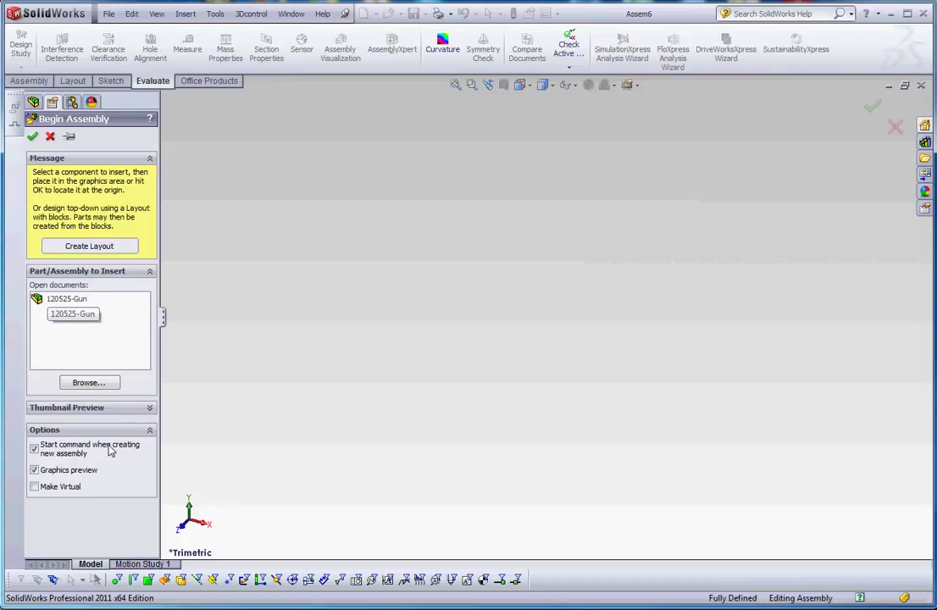
Insert Handle.SLDPRT from the Gun folder as the first component, located at the assembly origin
click(85, 384)
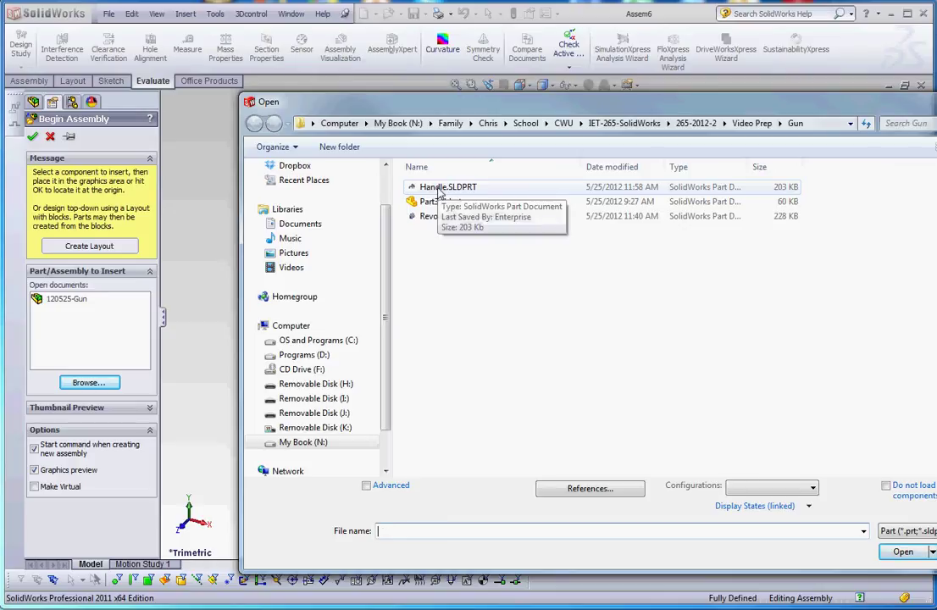
double_click(441, 188)
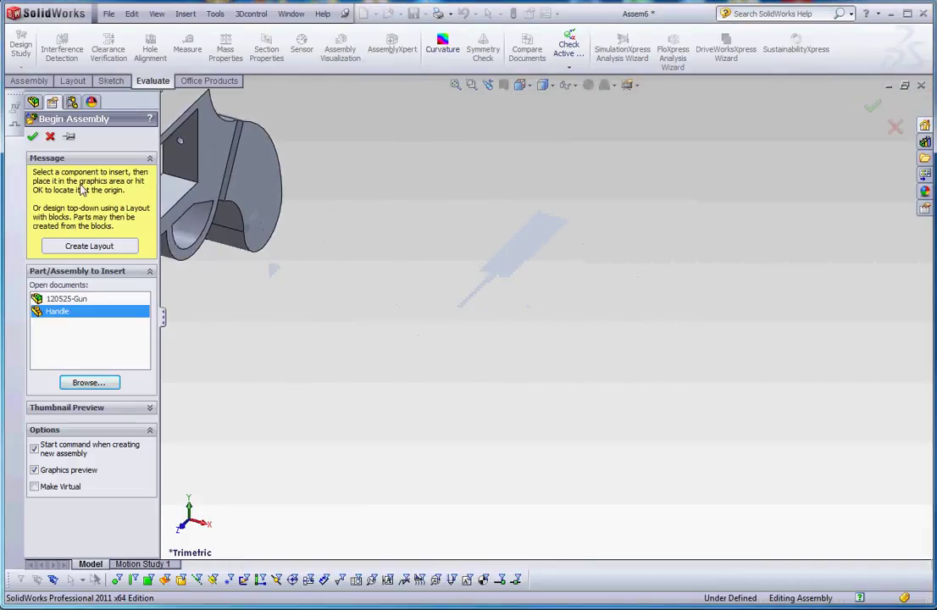
click(33, 136)
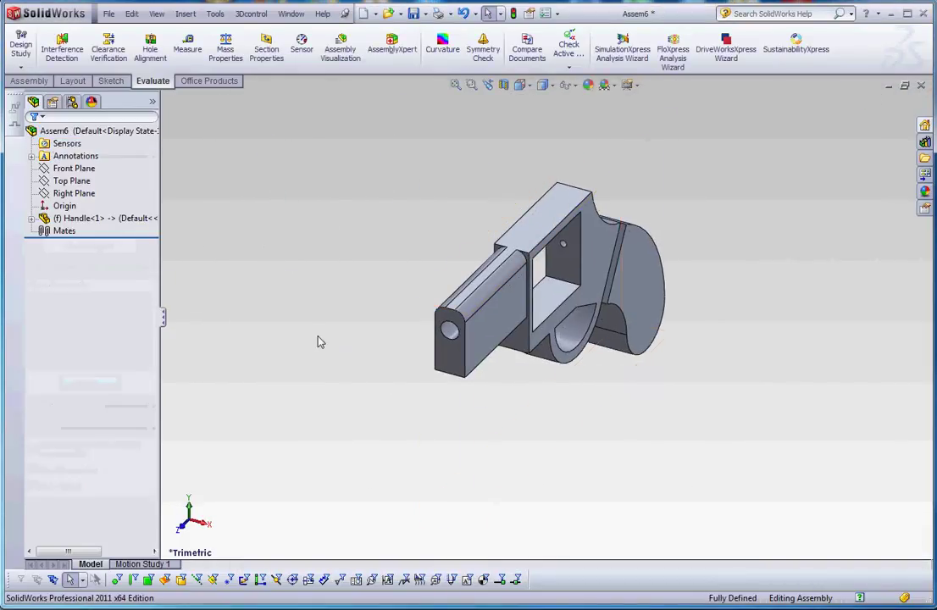
middle_drag(322, 335, 437, 250)
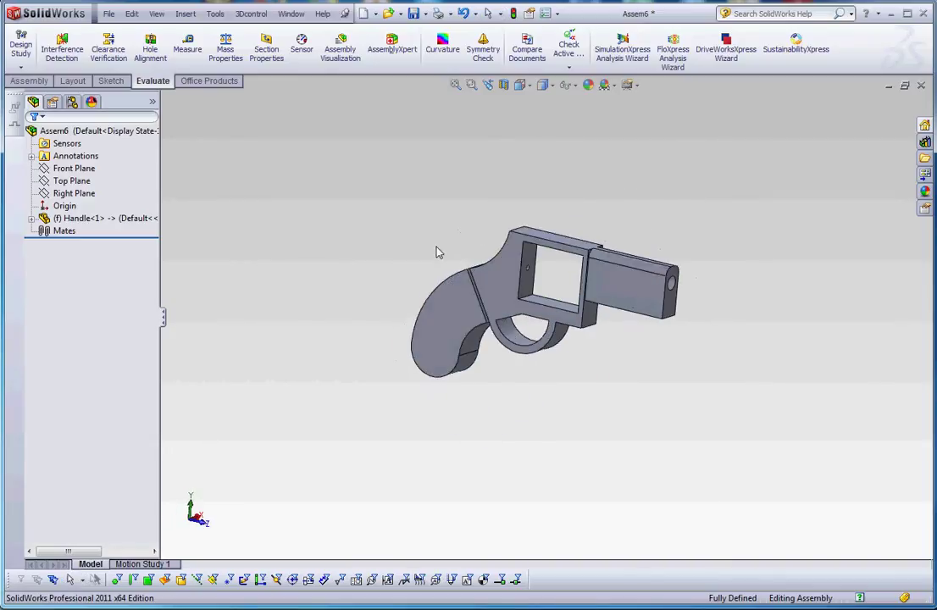
scroll(598, 285, down, 3)
scroll(615, 415, up, 1)
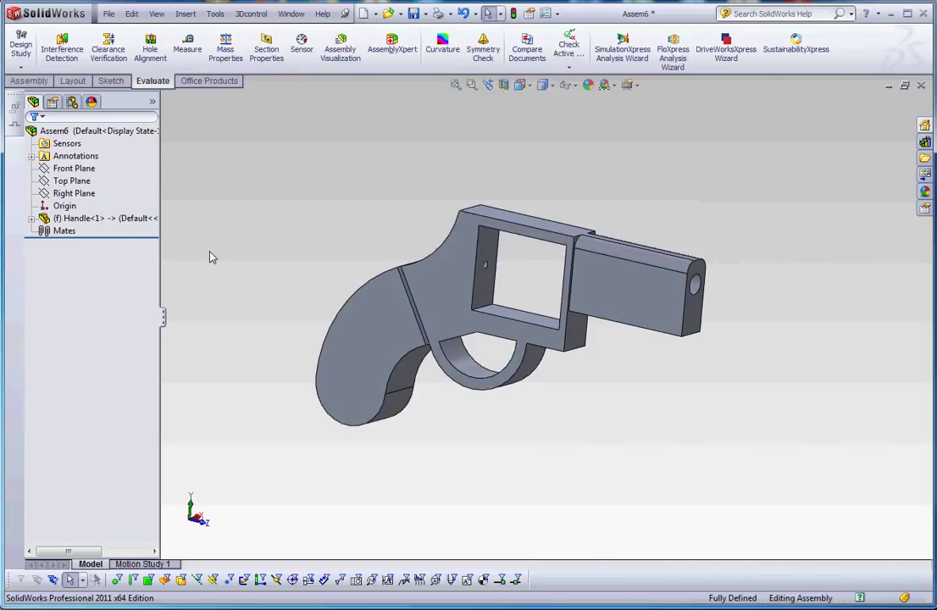
Insert Revolver Barrel.SLDPRT from the Gun folder as the second component, placed freely above the handle's grip
click(185, 14)
mouse_move(205, 33)
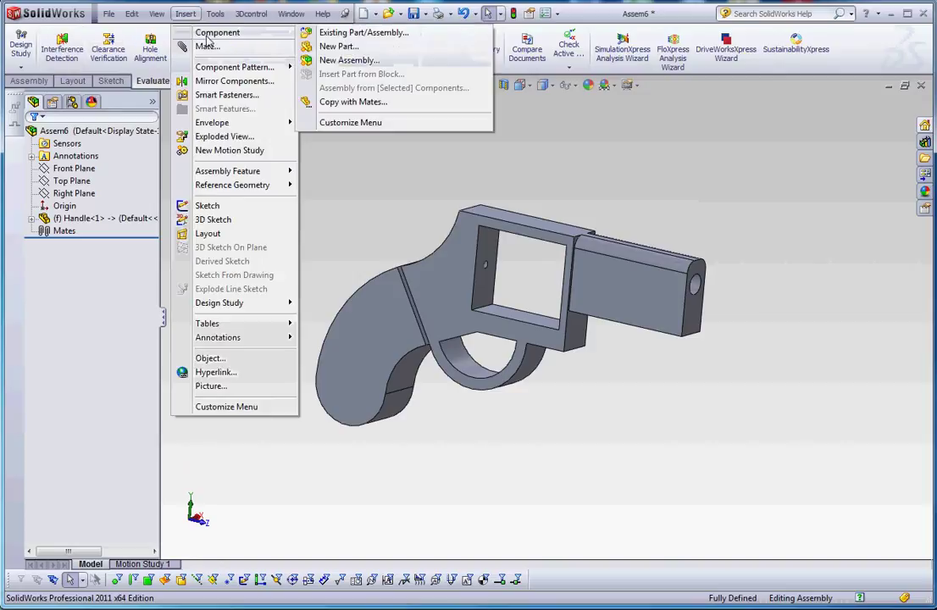
click(356, 33)
click(88, 371)
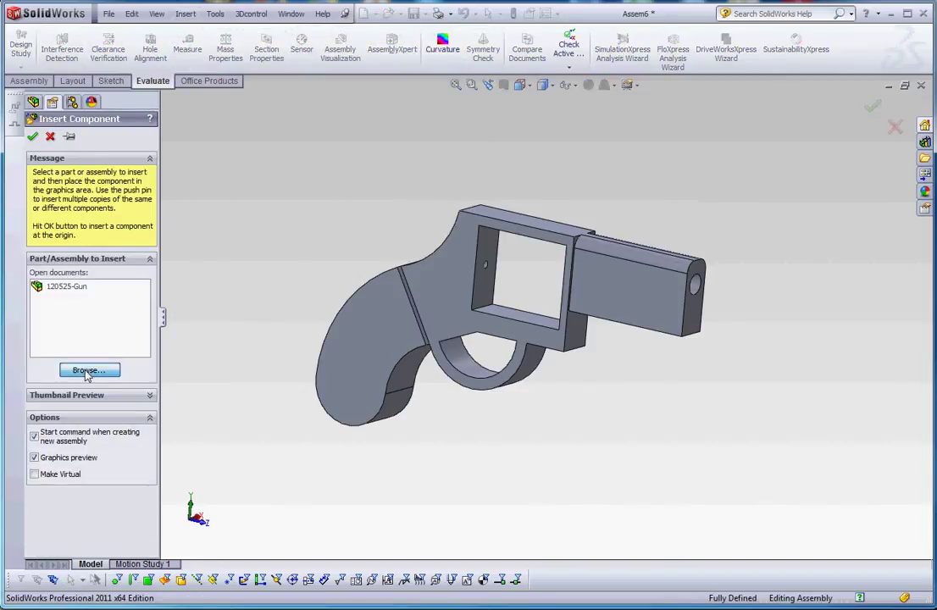
double_click(465, 217)
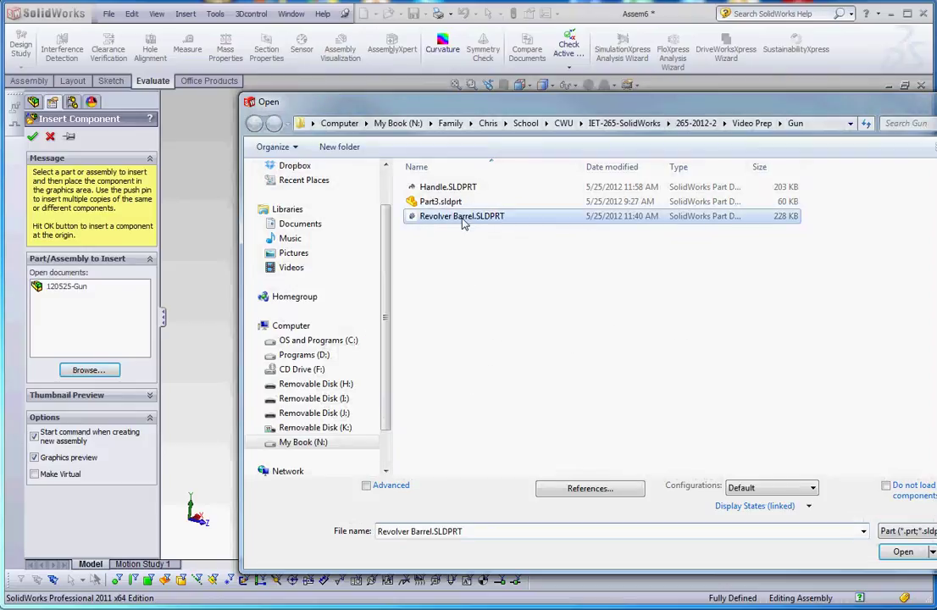
click(278, 209)
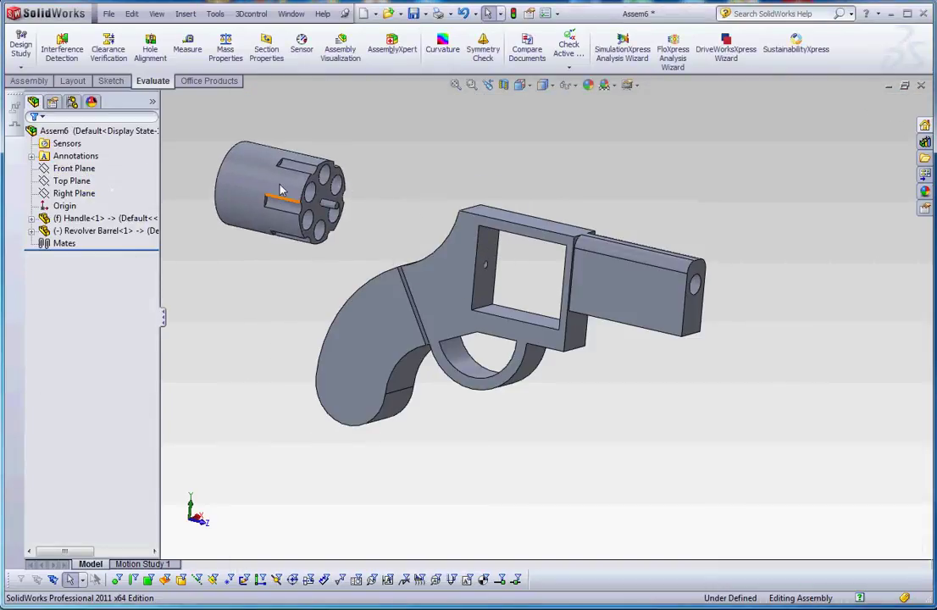
Show the temporary axes of both components in the assembly
scroll(448, 238, down, 4)
scroll(448, 238, up, 3)
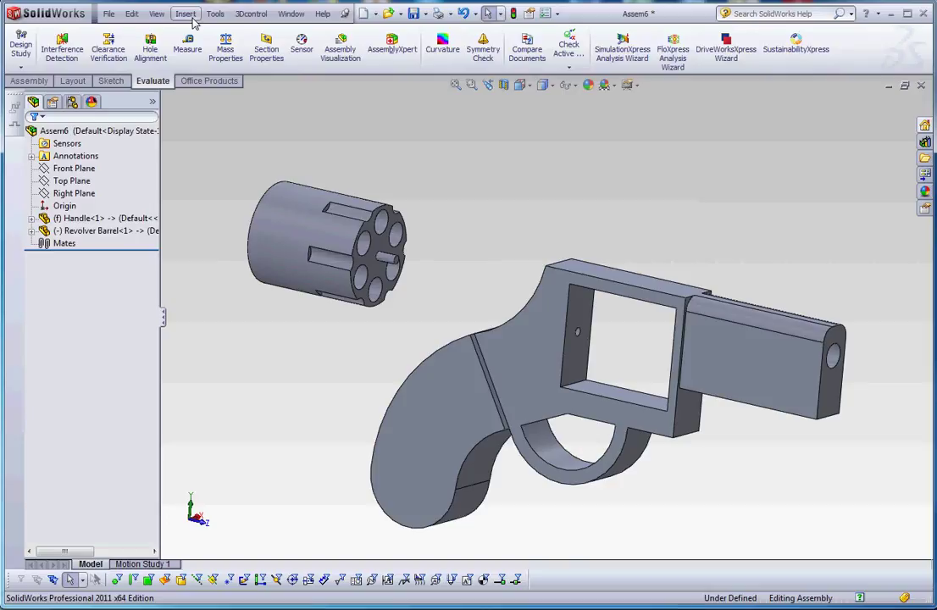
click(157, 14)
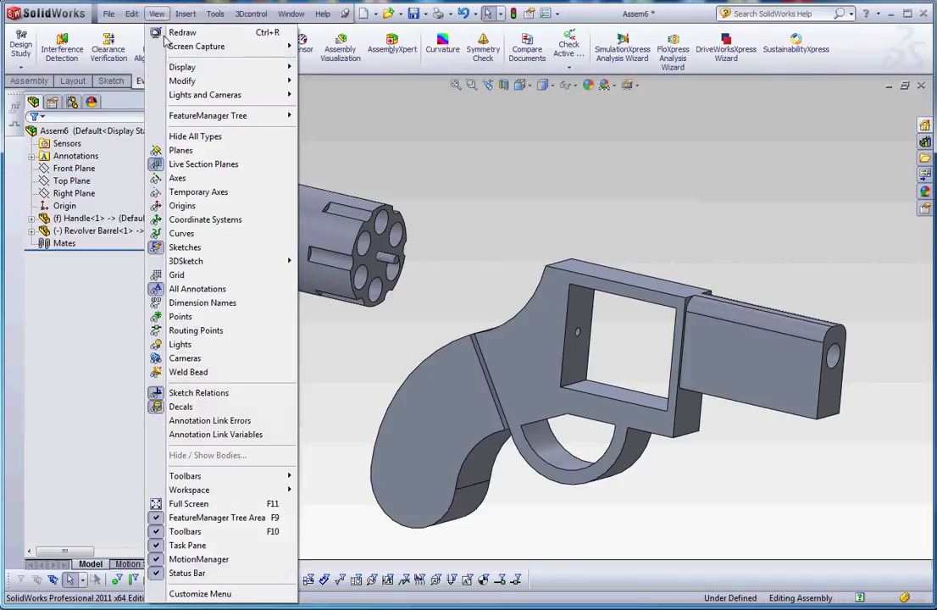
click(198, 193)
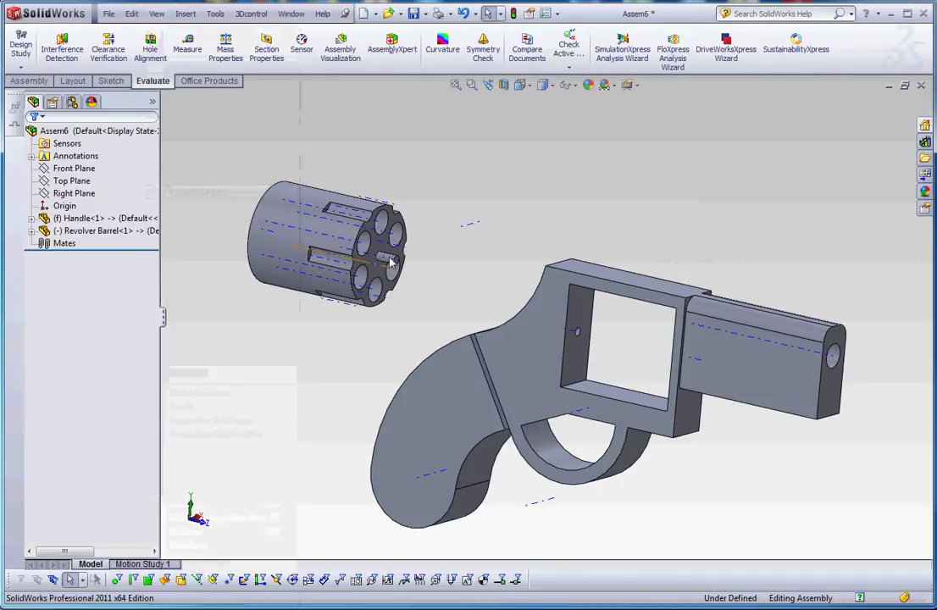
Add a coincident mate between the revolver barrel's centre axis and the axle hole axis in the handle's frame
ctrl+click(694, 358)
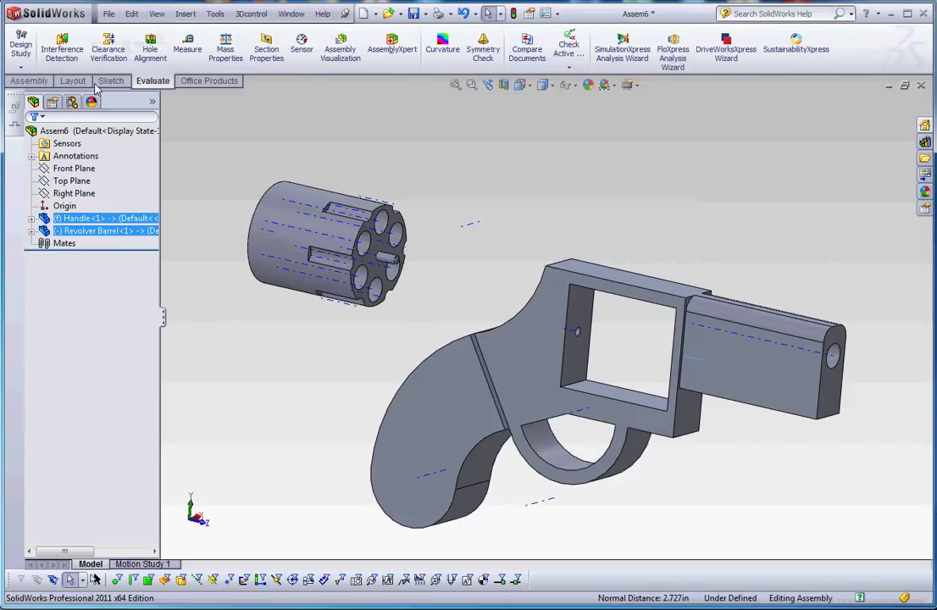
click(29, 81)
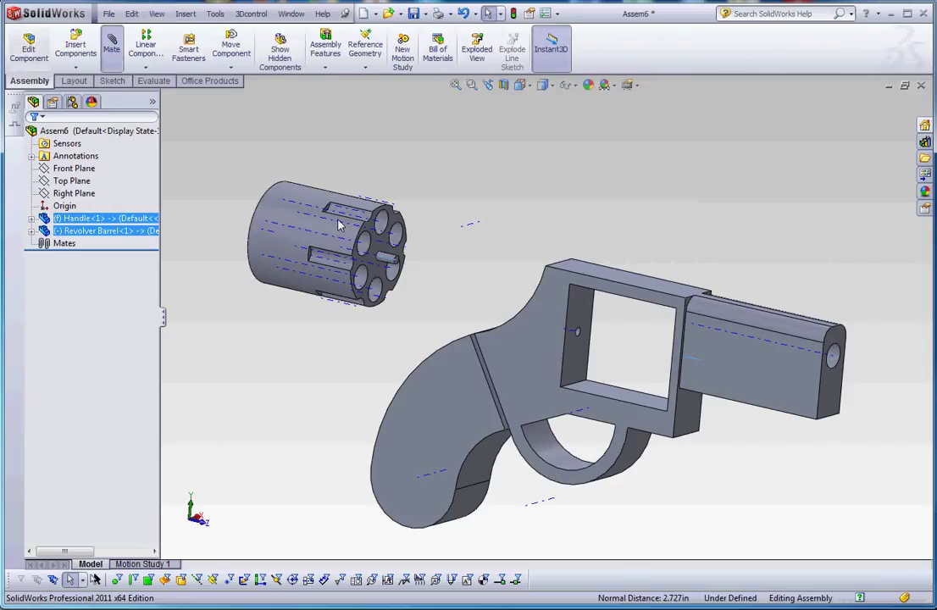
click(312, 204)
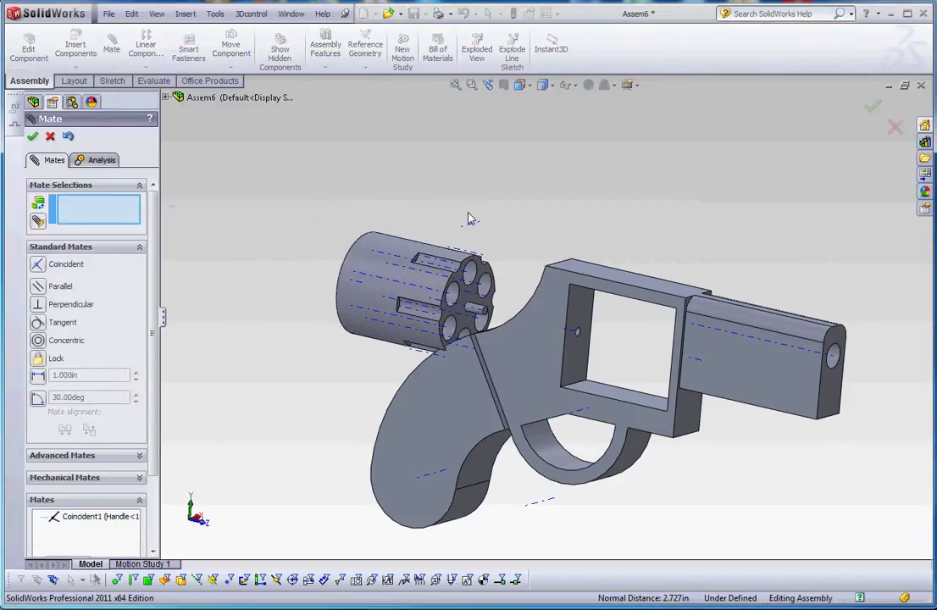
Add a 0.018 in distance mate between the revolver barrel's rear face and the rear inner face of the handle's frame opening
middle_drag(492, 194, 572, 206)
scroll(352, 326, down, 2)
click(356, 296)
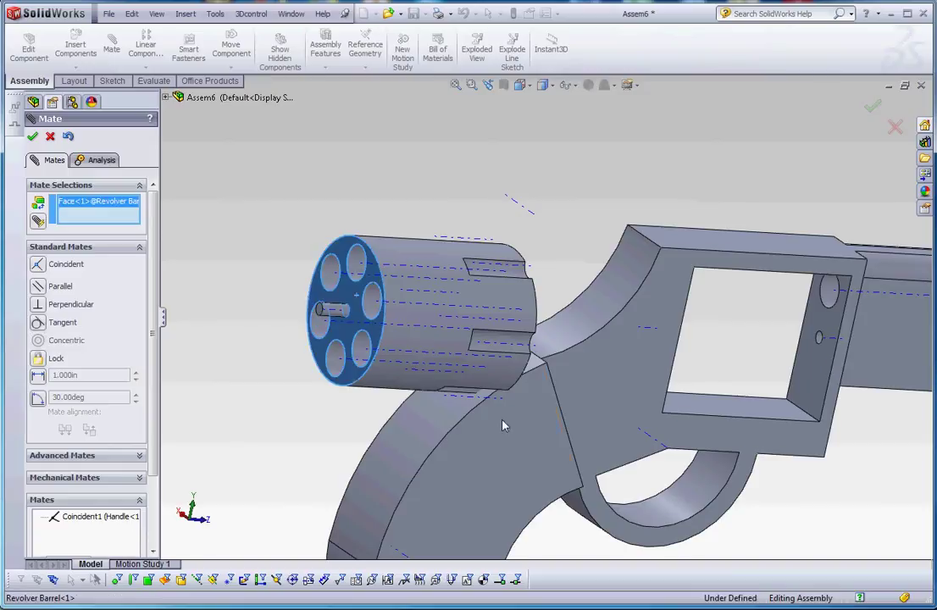
middle_drag(565, 503, 559, 564)
click(615, 356)
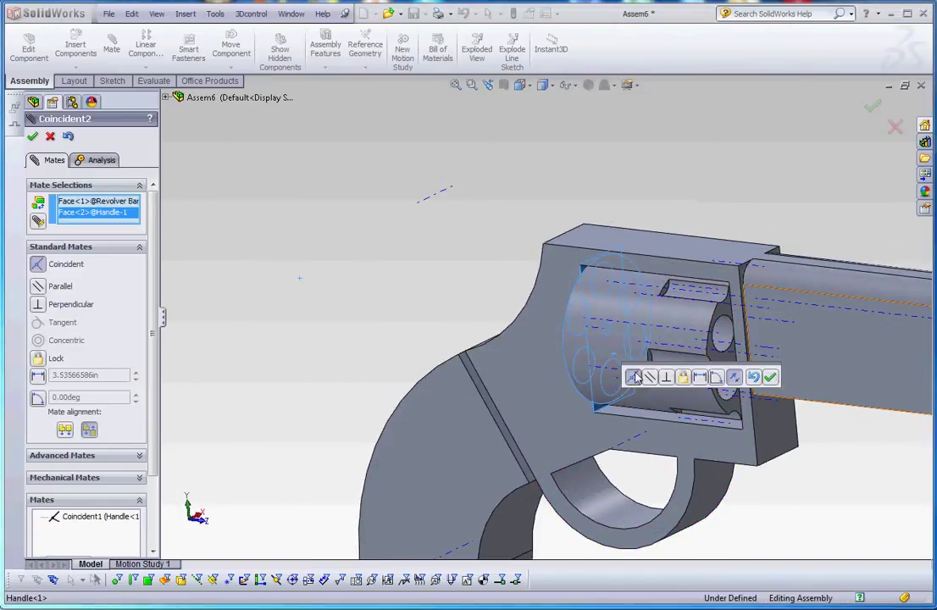
click(37, 376)
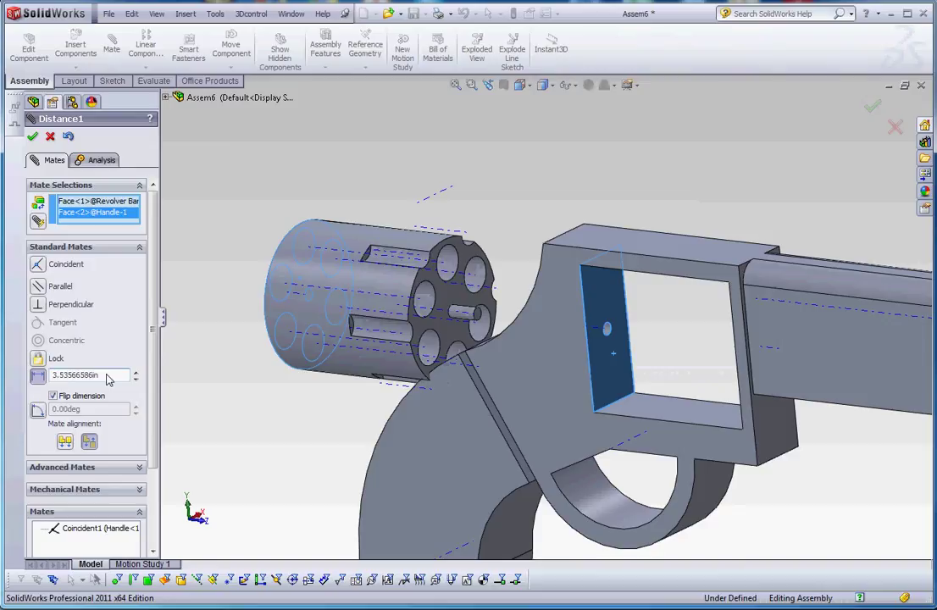
click(107, 376)
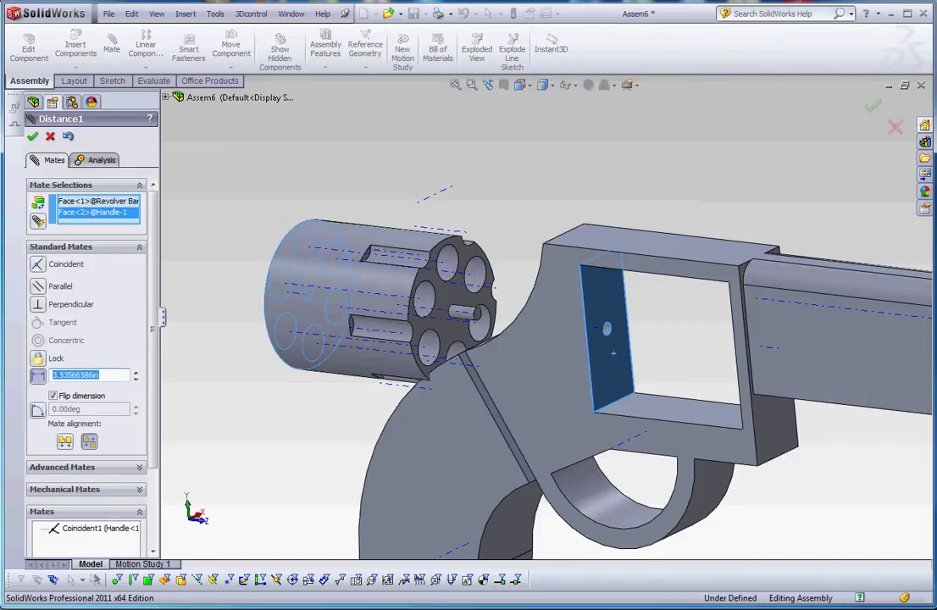
text(.018)
key(Return)
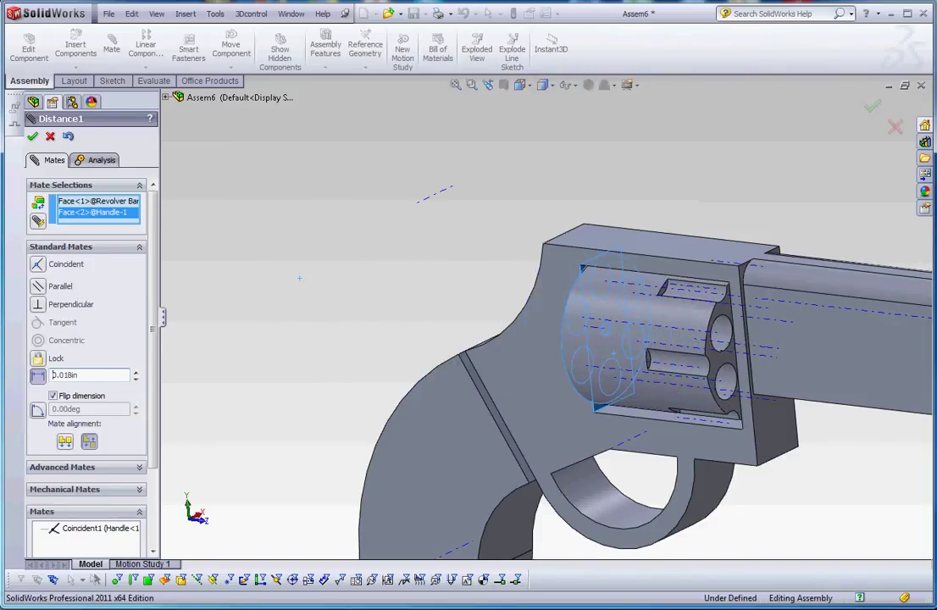
click(32, 136)
click(32, 136)
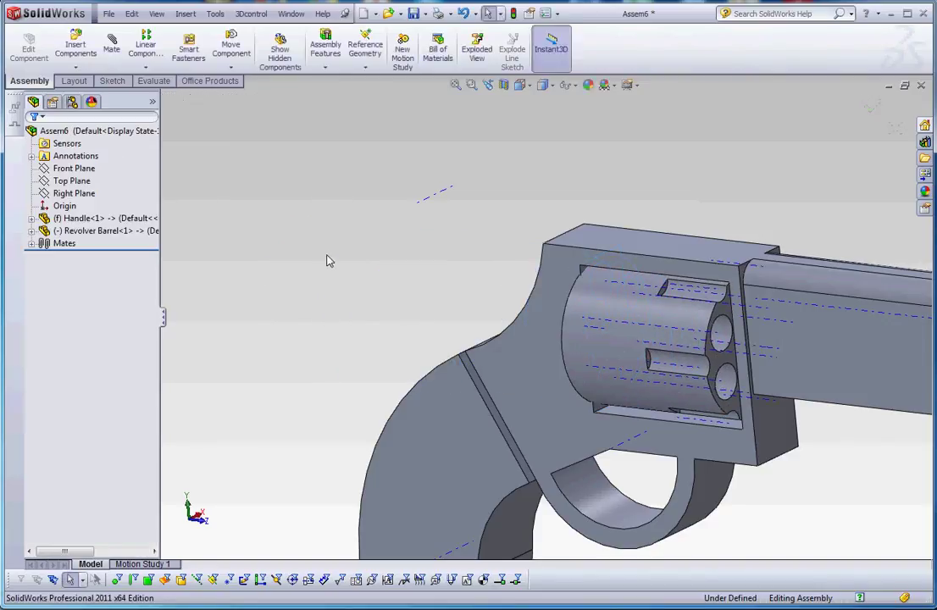
Open the distance mate between the revolver barrel and the handle for editing
middle_drag(327, 262, 472, 245)
scroll(671, 288, down, 3)
scroll(671, 288, down, 5)
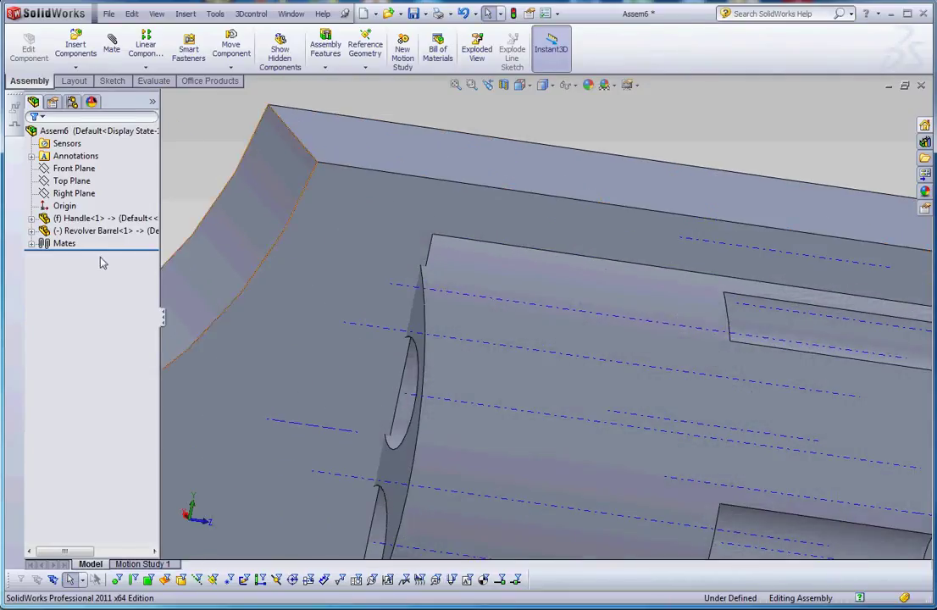
click(32, 243)
right_click(75, 270)
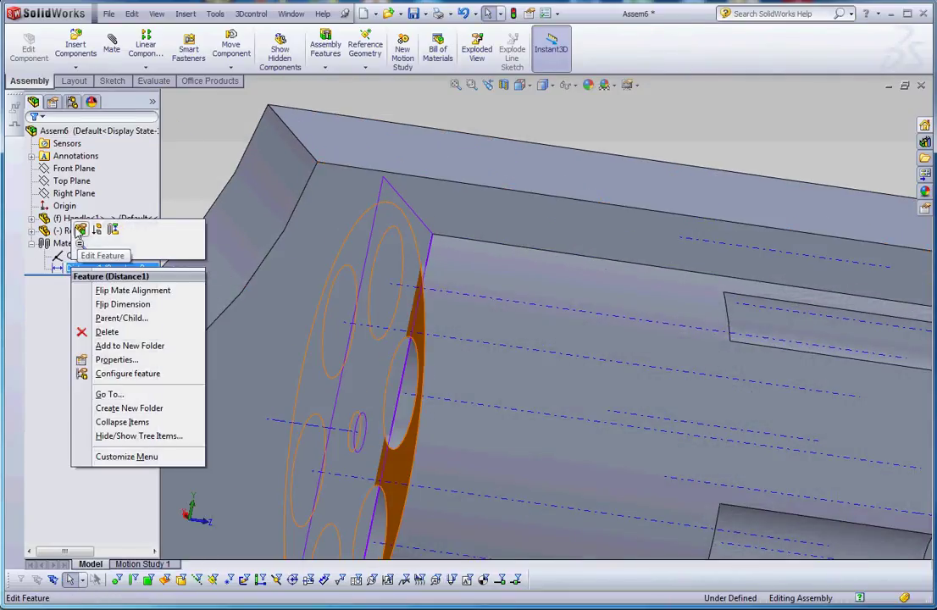
click(79, 230)
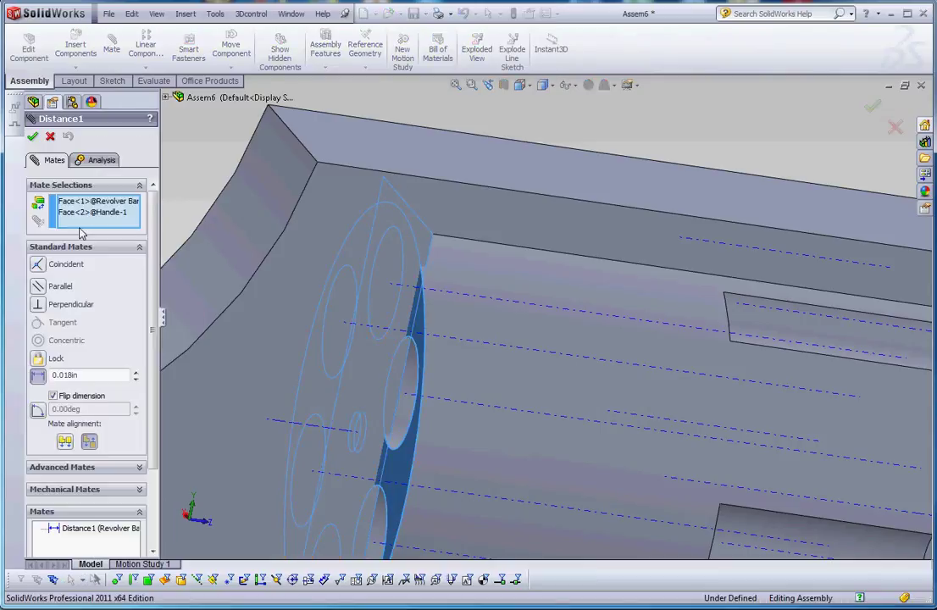
Try the aligned orientation for the distance mate and restore the anti-aligned orientation
click(66, 442)
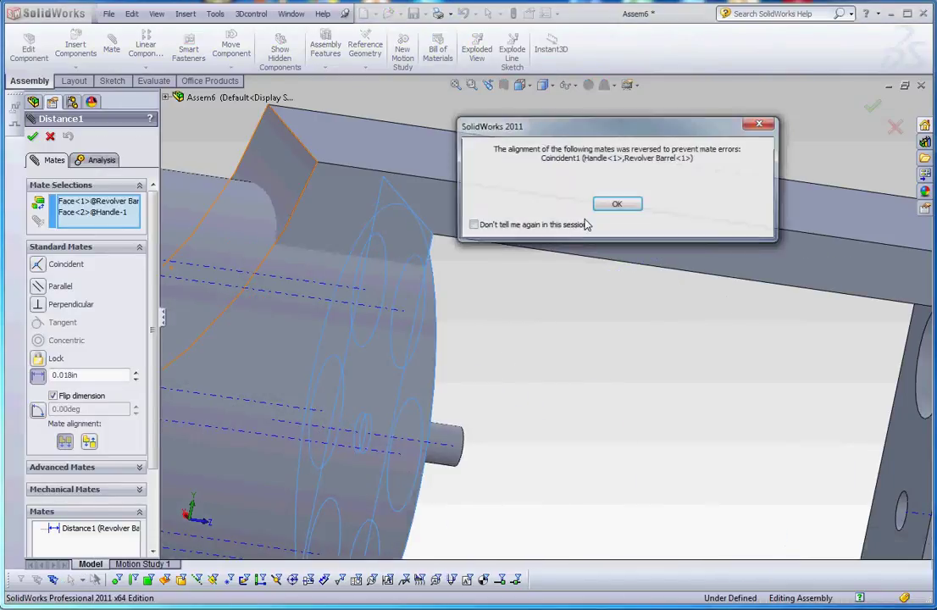
click(618, 205)
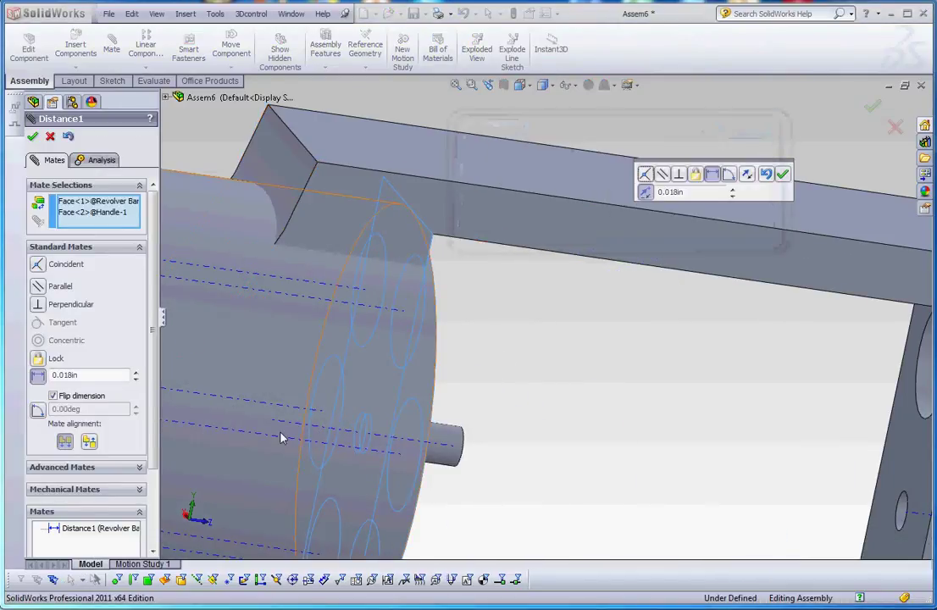
click(87, 442)
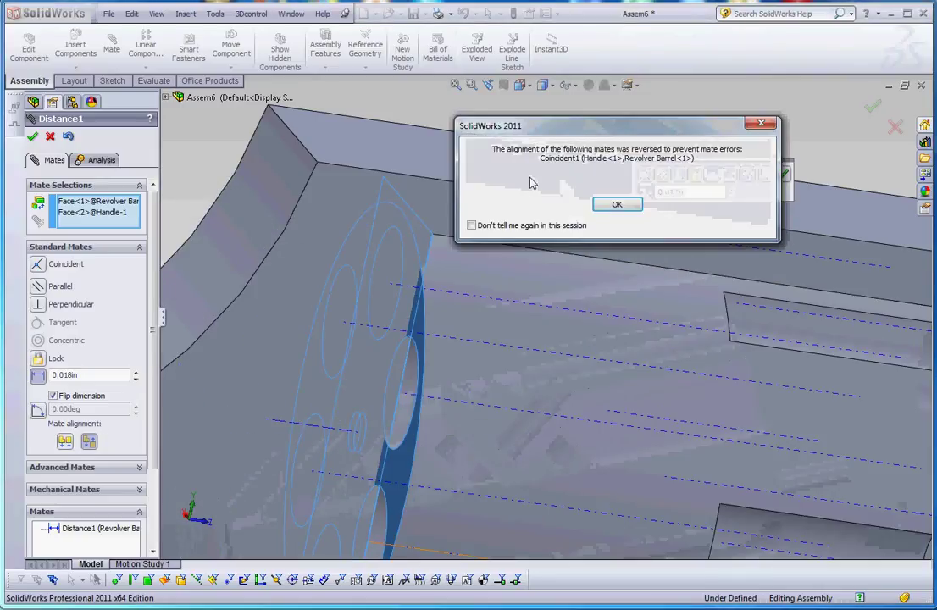
click(610, 204)
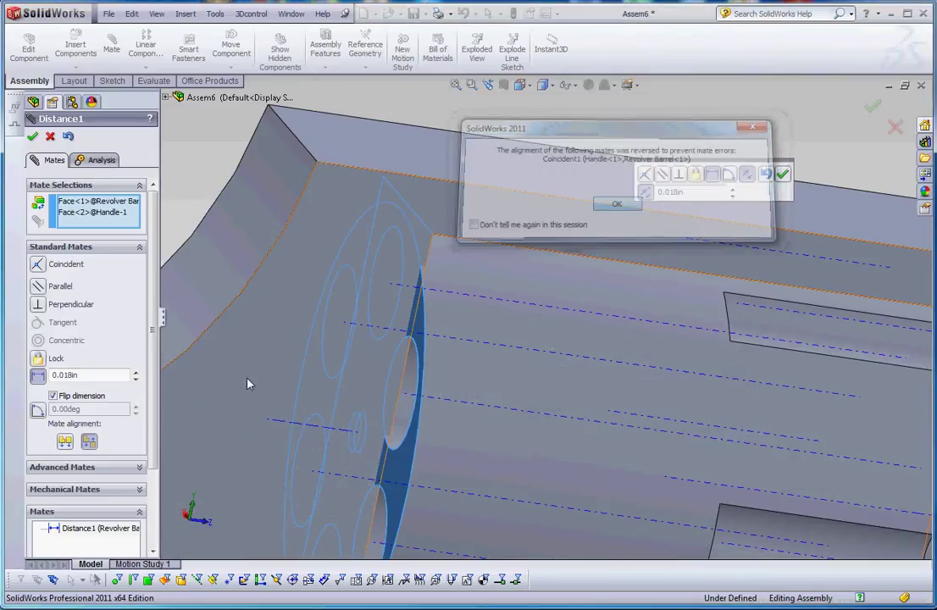
Turn off Flip dimension for the distance mate and accept the edited mate
click(53, 395)
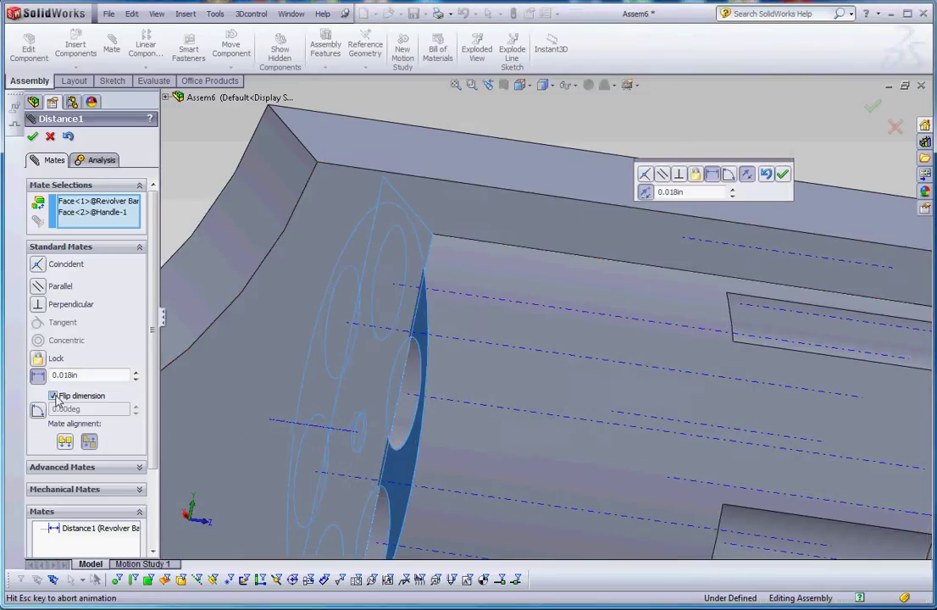
click(33, 139)
scroll(358, 258, up, 4)
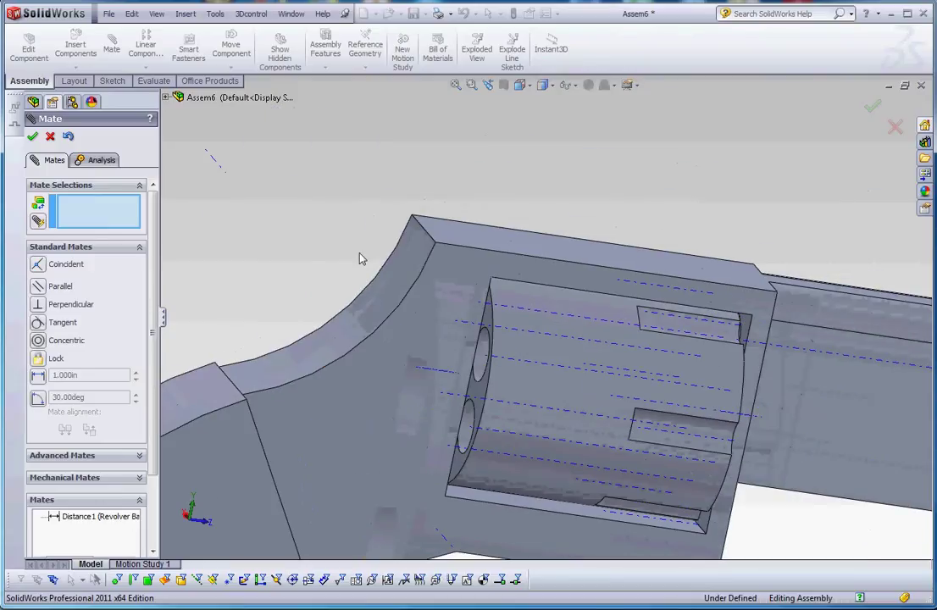
click(32, 137)
Rotate the revolver barrel slightly about its axle inside the frame opening to test its motion
middle_drag(339, 280, 481, 332)
scroll(642, 393, up, 3)
scroll(643, 395, down, 3)
middle_drag(642, 413, 612, 423)
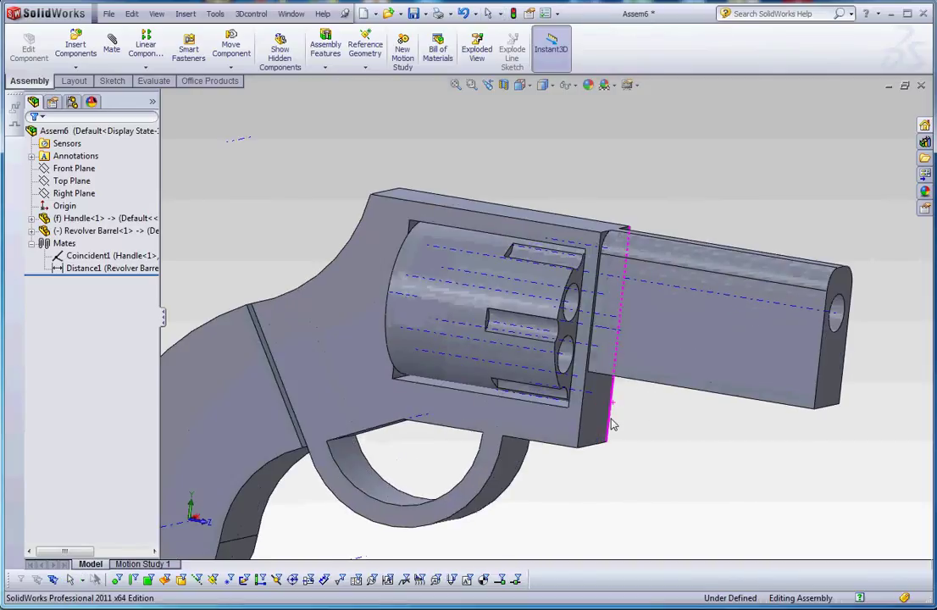
scroll(435, 278, down, 4)
click(361, 255)
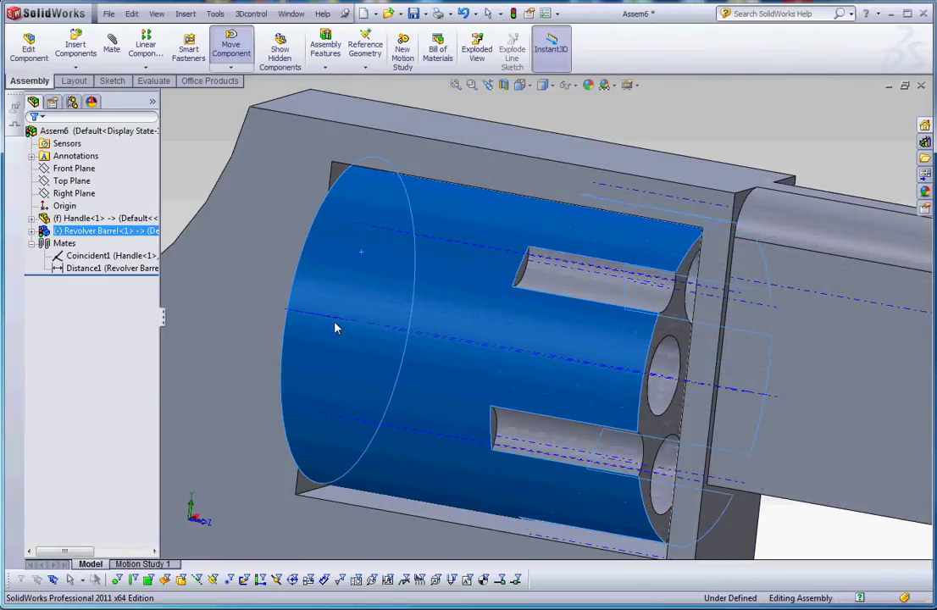
drag(335, 328, 394, 331)
key(Escape)
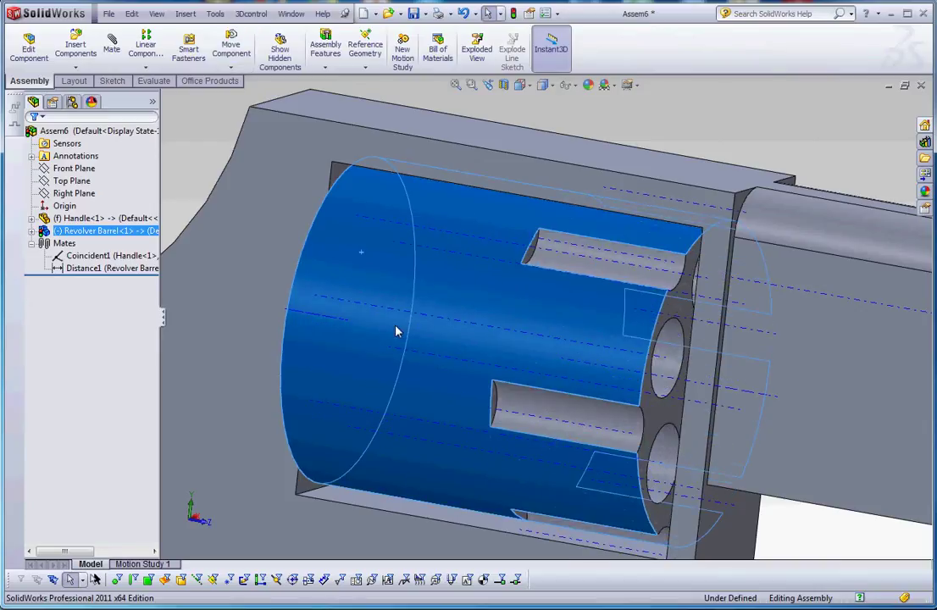
scroll(395, 332, up, 4)
click(251, 223)
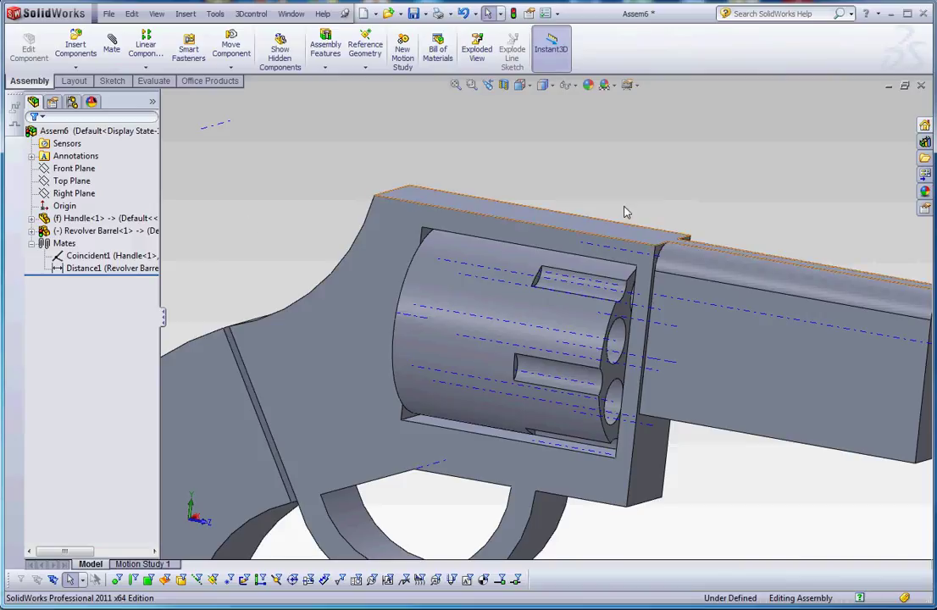
Switch to the 120525-Gun assembly and open its Right Sketch for editing
scroll(670, 212, up, 6)
scroll(502, 376, down, 5)
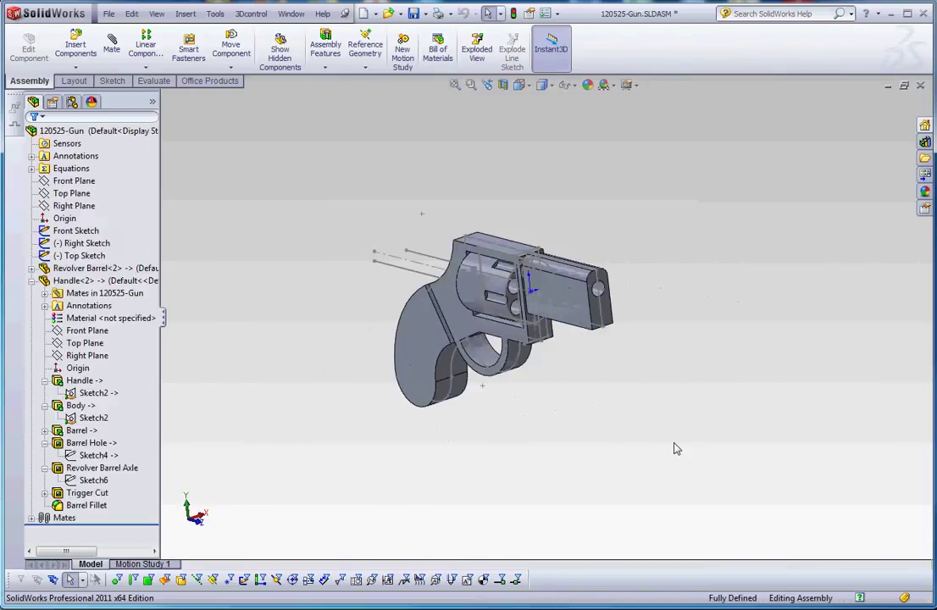
middle_drag(588, 358, 634, 330)
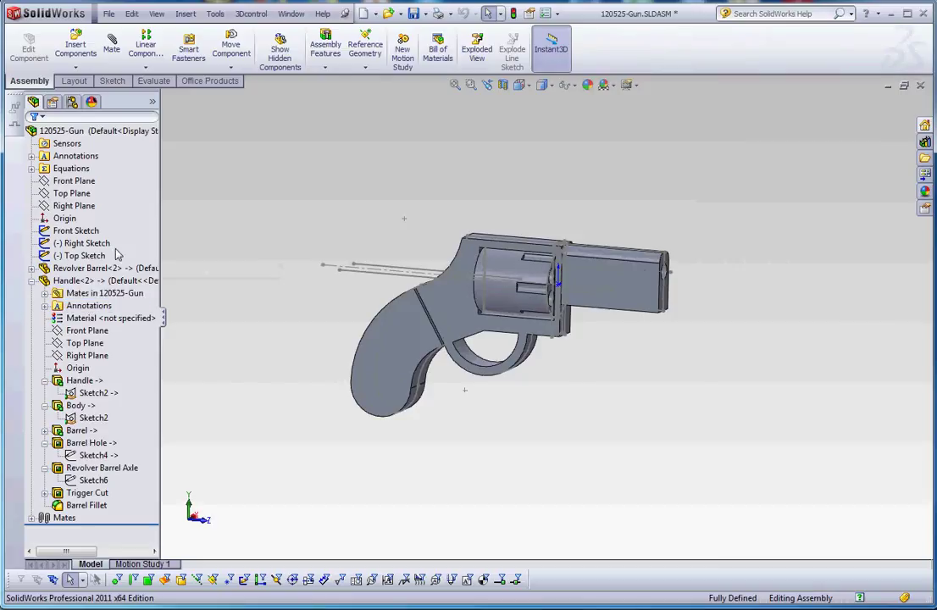
click(81, 243)
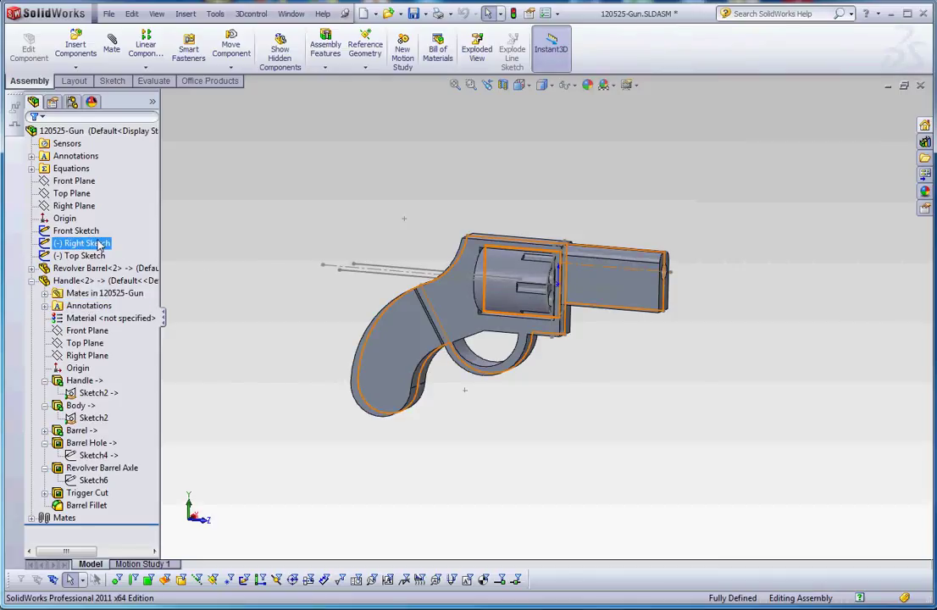
right_click(100, 245)
click(123, 202)
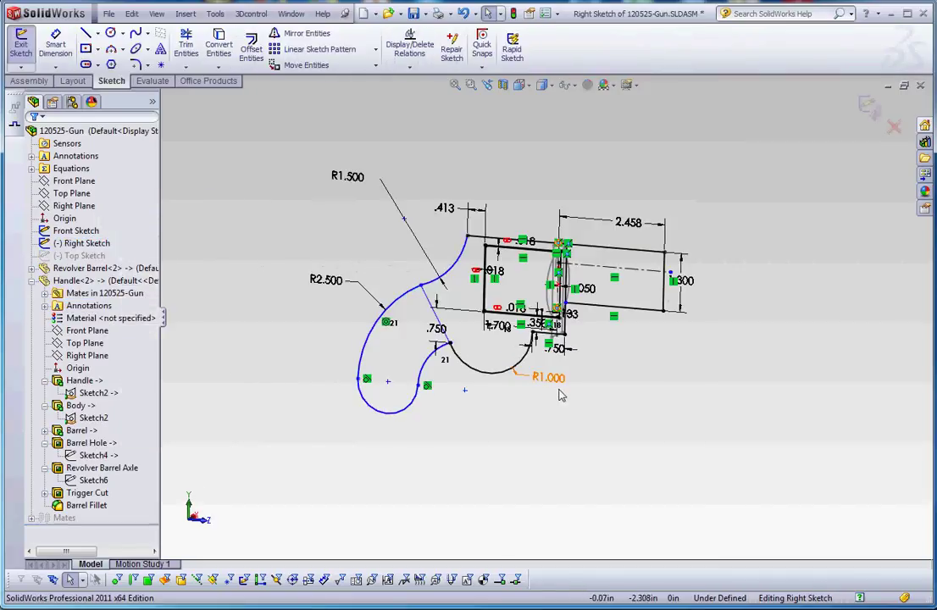
Set the 1.700 in length dimension below the frame opening rectangle in the Right Sketch to 2 in
scroll(576, 400, down, 6)
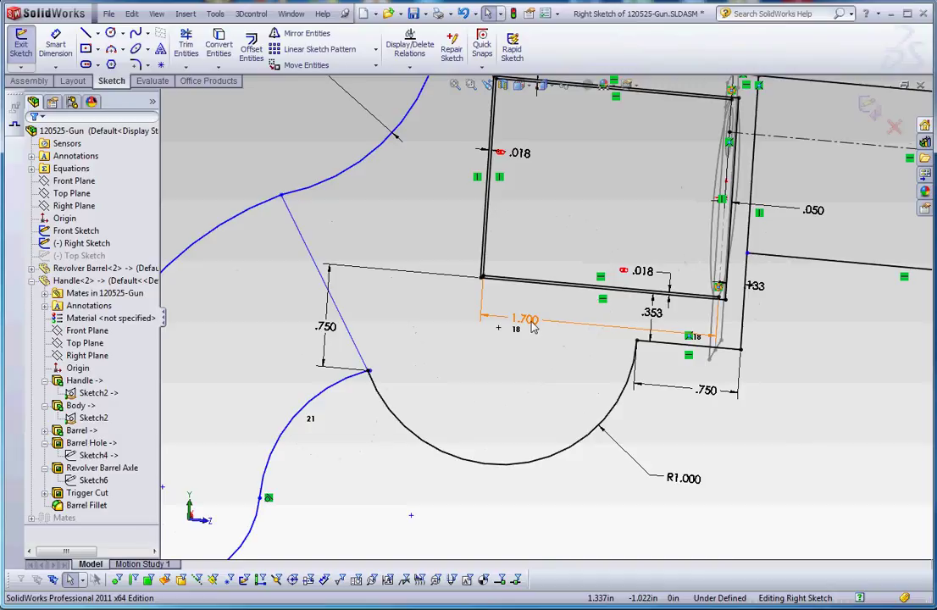
double_click(524, 320)
text(2)
key(Return)
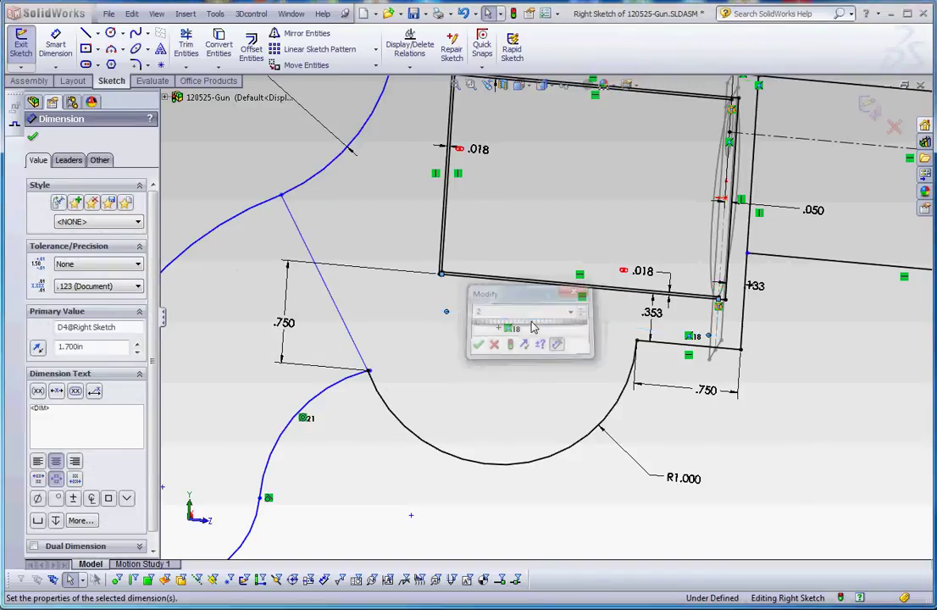
Exit the Right Sketch and rebuild the 120525-Gun assembly with the edited length
scroll(573, 429, up, 4)
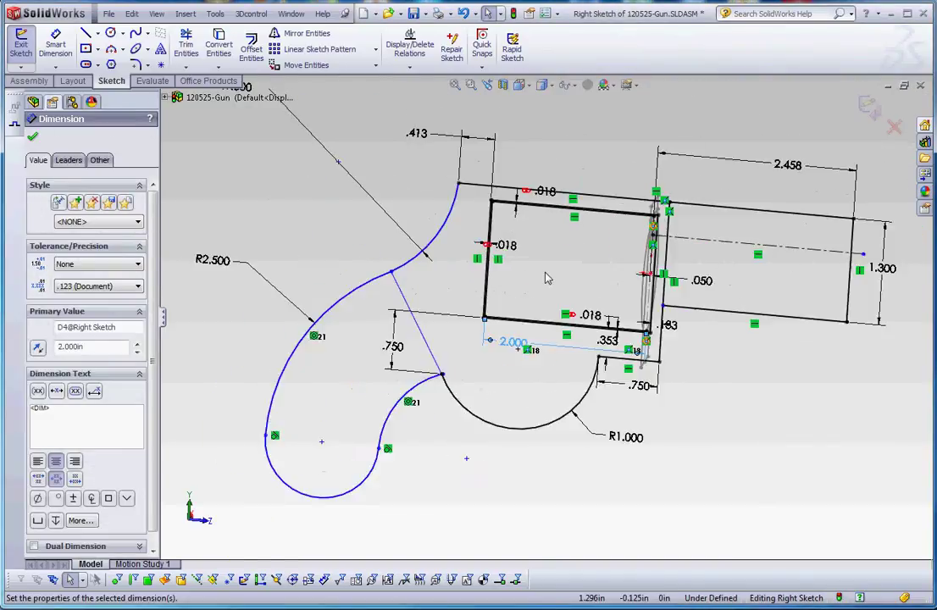
scroll(547, 279, down, 1)
scroll(509, 352, down, 2)
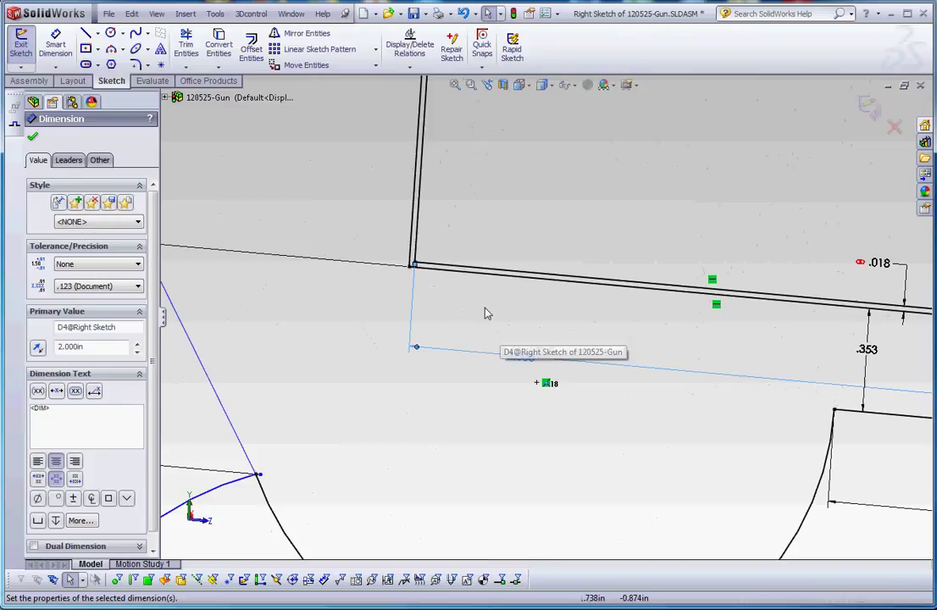
scroll(555, 370, up, 3)
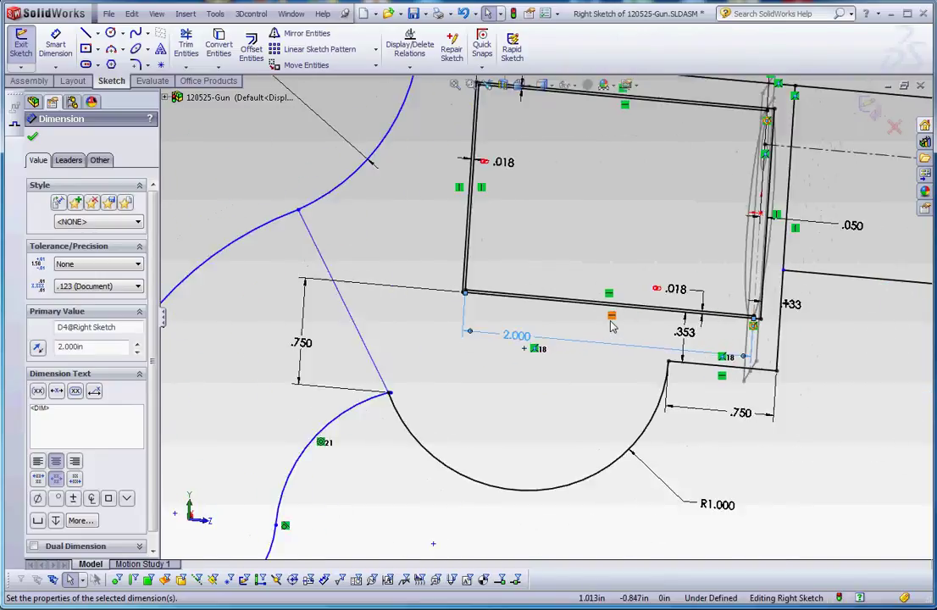
scroll(611, 318, down, 3)
scroll(611, 343, up, 3)
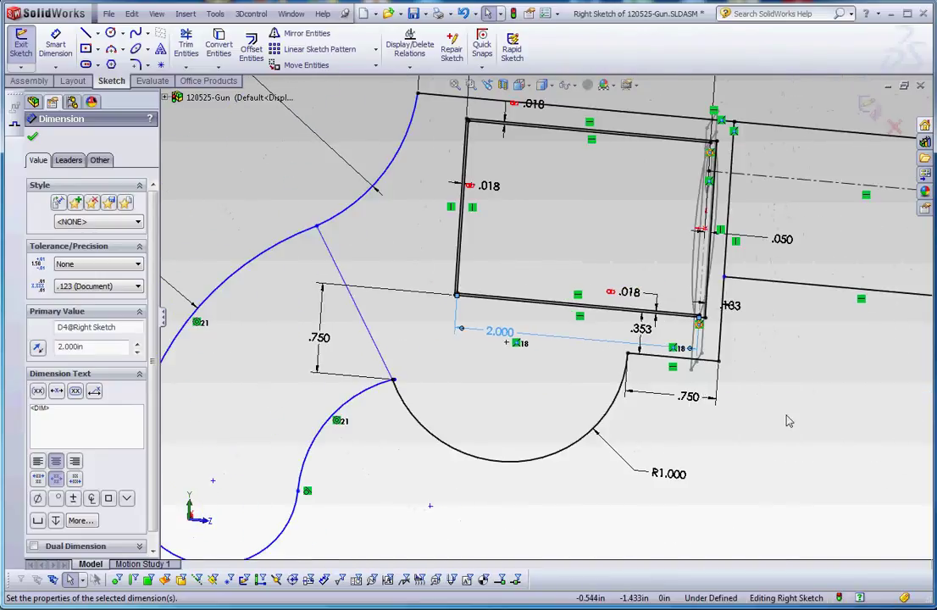
click(515, 15)
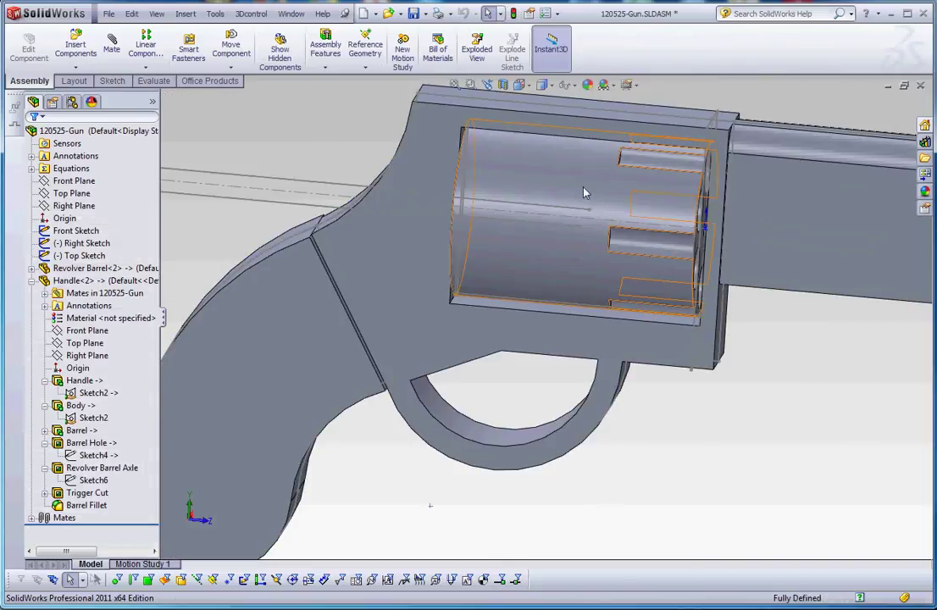
scroll(639, 325, up, 3)
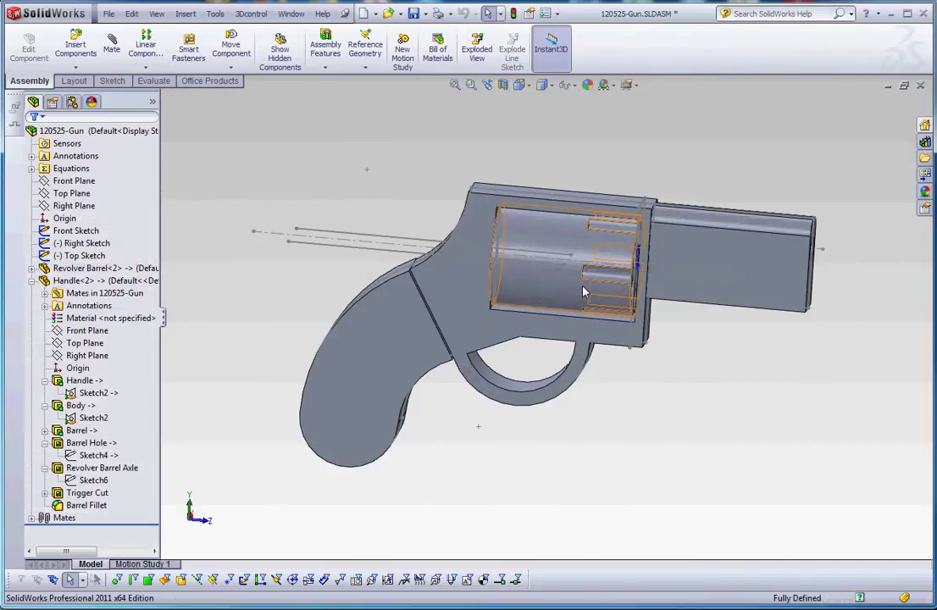
Switch to the Assem6 assembly and rebuild it with the changed models
key(ctrl+Tab)
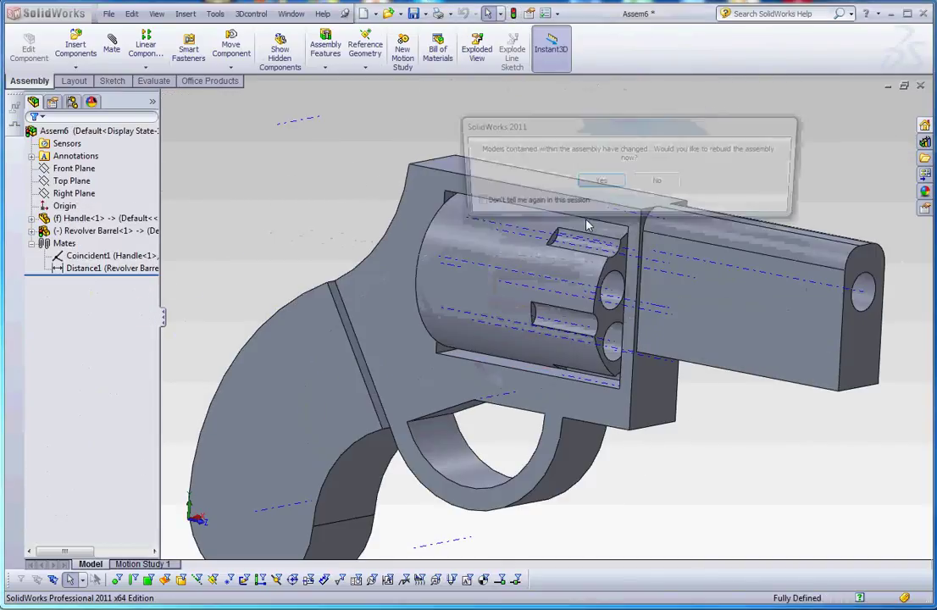
click(600, 183)
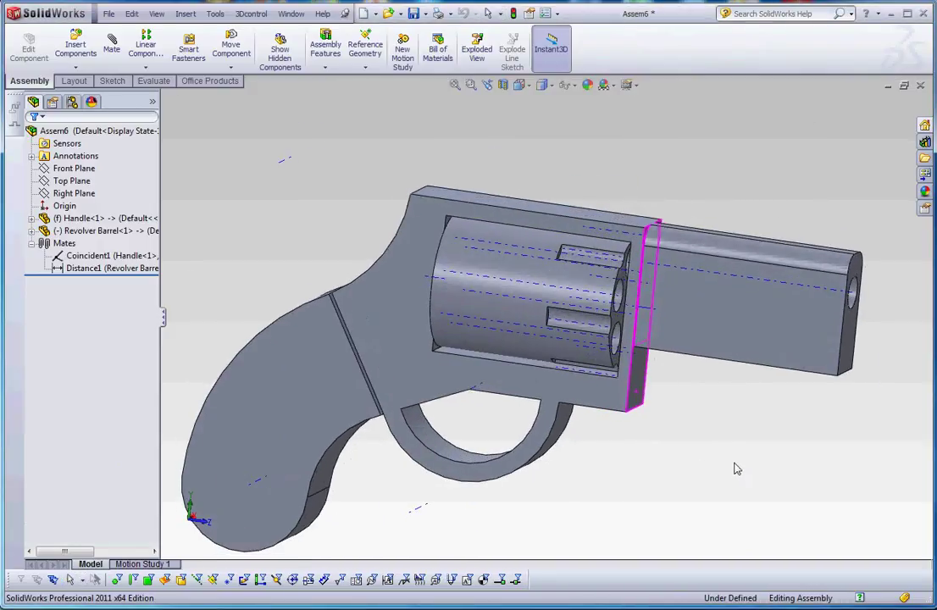
click(487, 85)
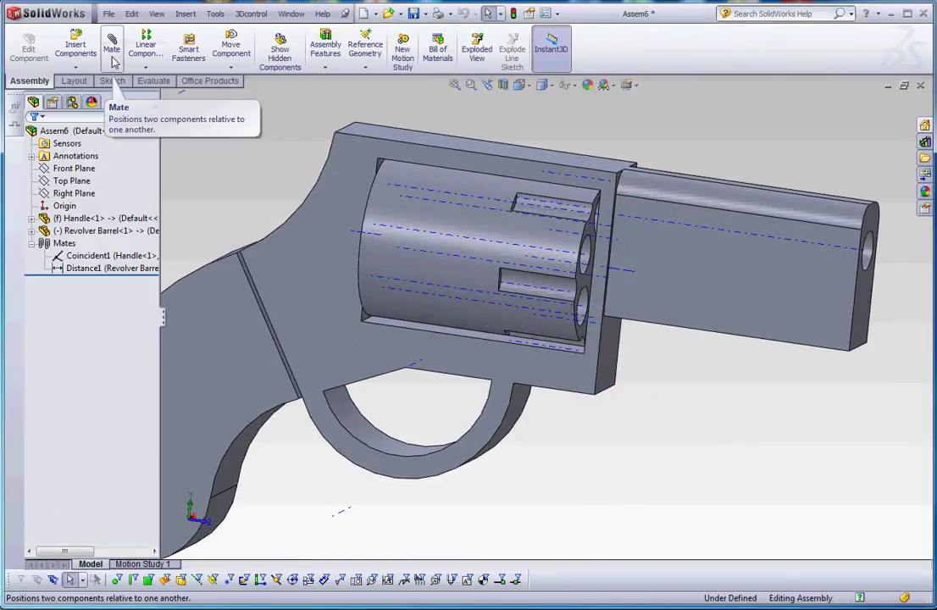
Measure the distance between the front and rear end faces of the revolver barrel
click(152, 80)
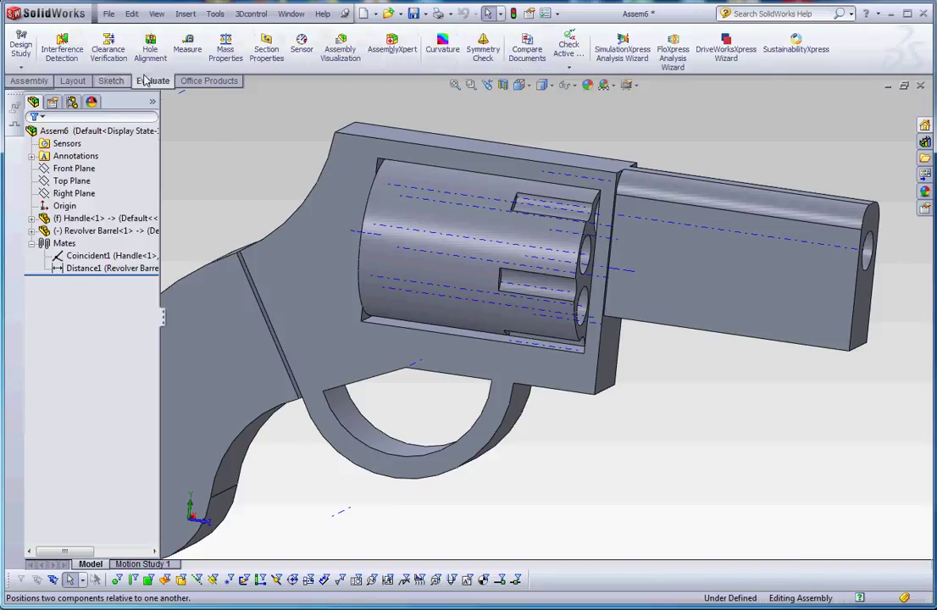
click(187, 47)
scroll(551, 275, down, 5)
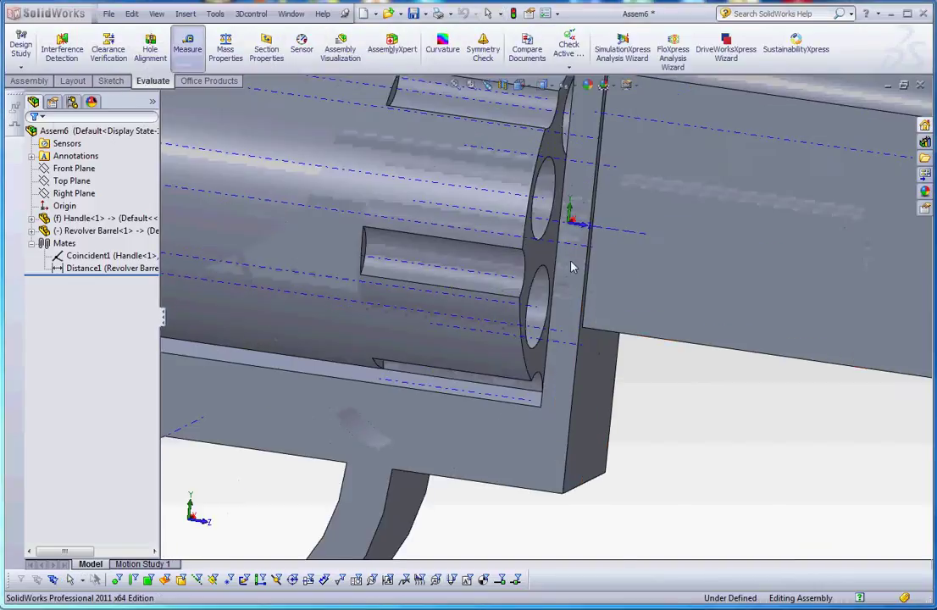
click(534, 282)
middle_drag(685, 499, 565, 372)
click(434, 329)
scroll(621, 452, up, 3)
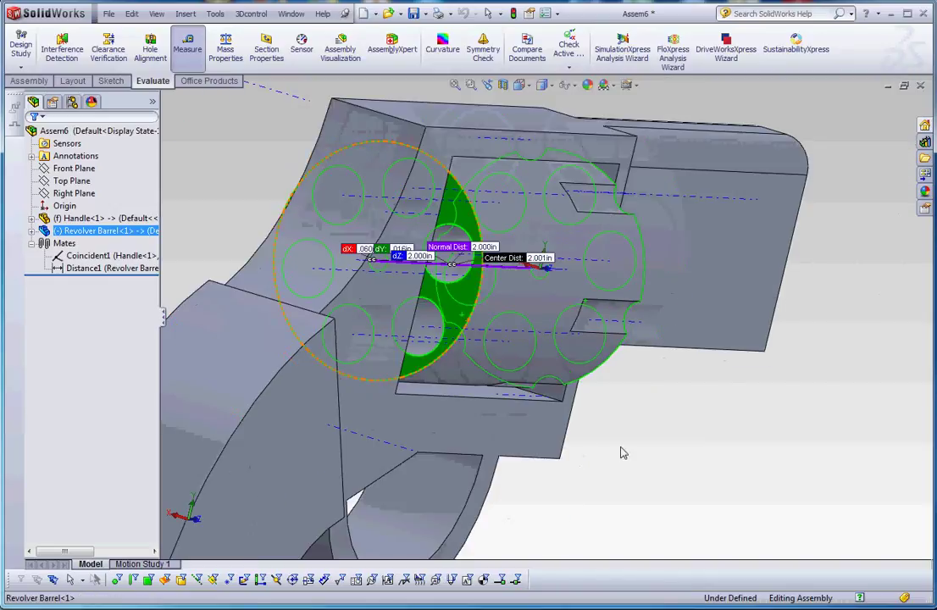
middle_drag(661, 471, 554, 437)
scroll(625, 474, up, 3)
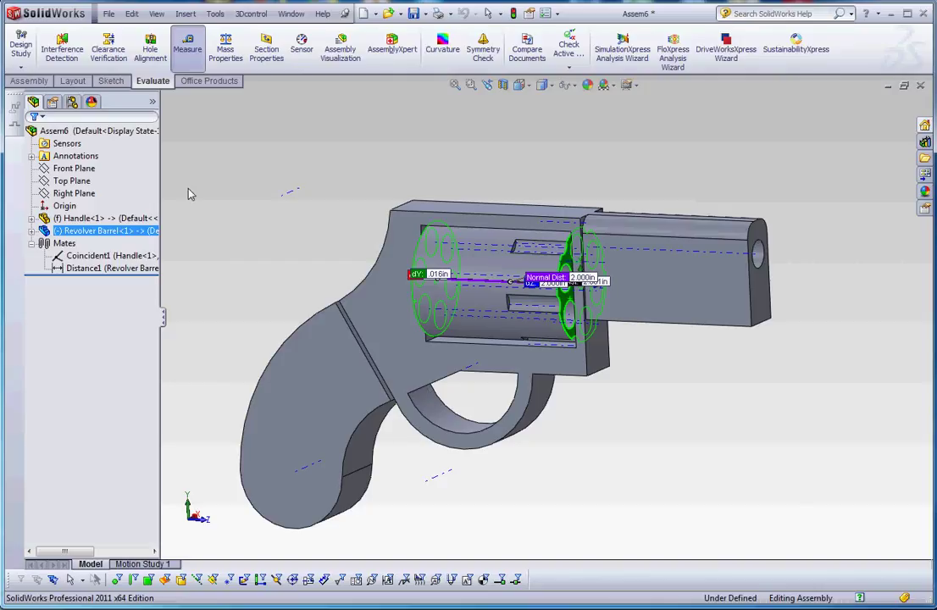
key(Escape)
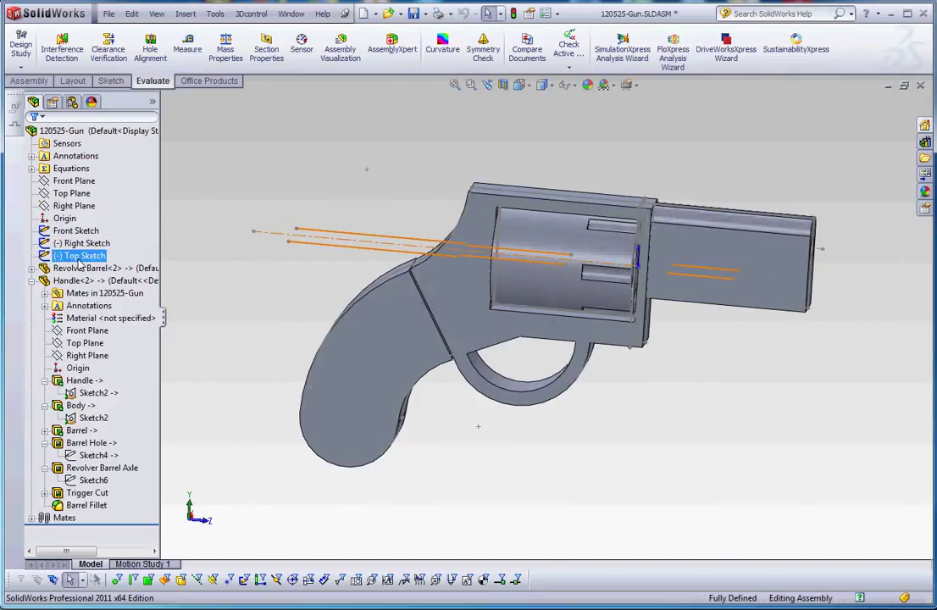
Return to the 120525-Gun assembly and open its Front Sketch for editing
click(78, 230)
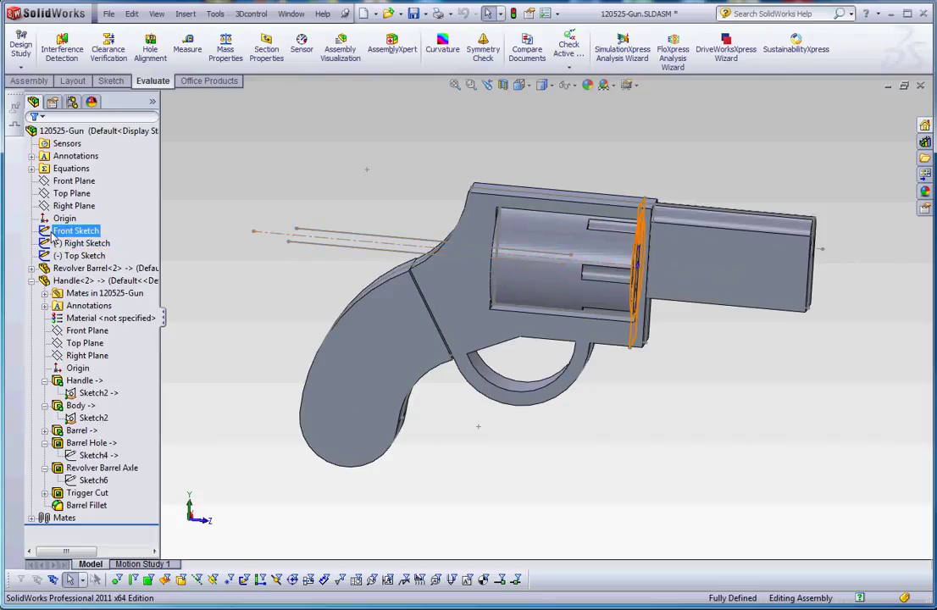
right_click(53, 236)
click(67, 194)
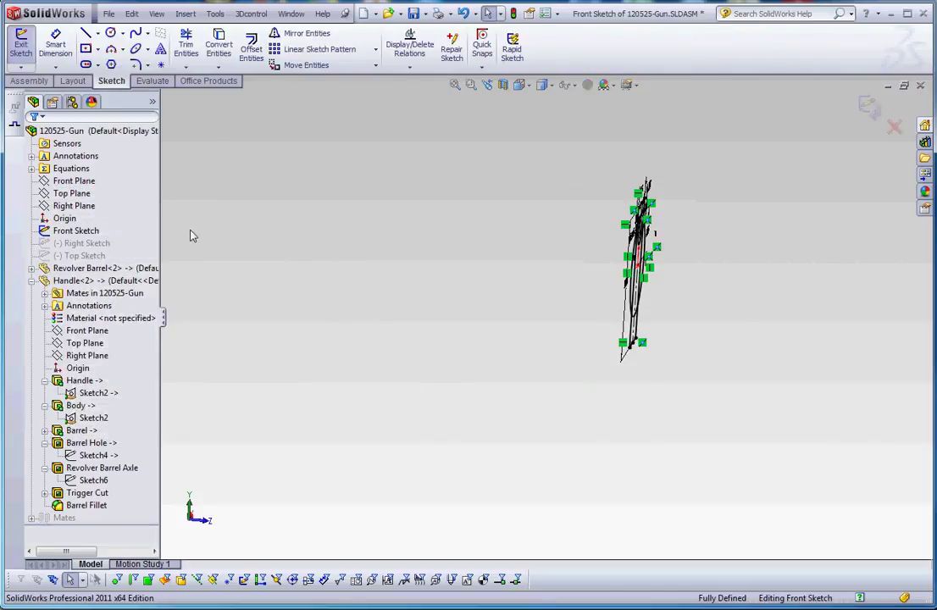
Set the diameter of the large circle in the Front Sketch to 1.500 in
mouse_move(530, 379)
middle_down()
mouse_move(500, 357)
mouse_move(552, 338)
middle_up()
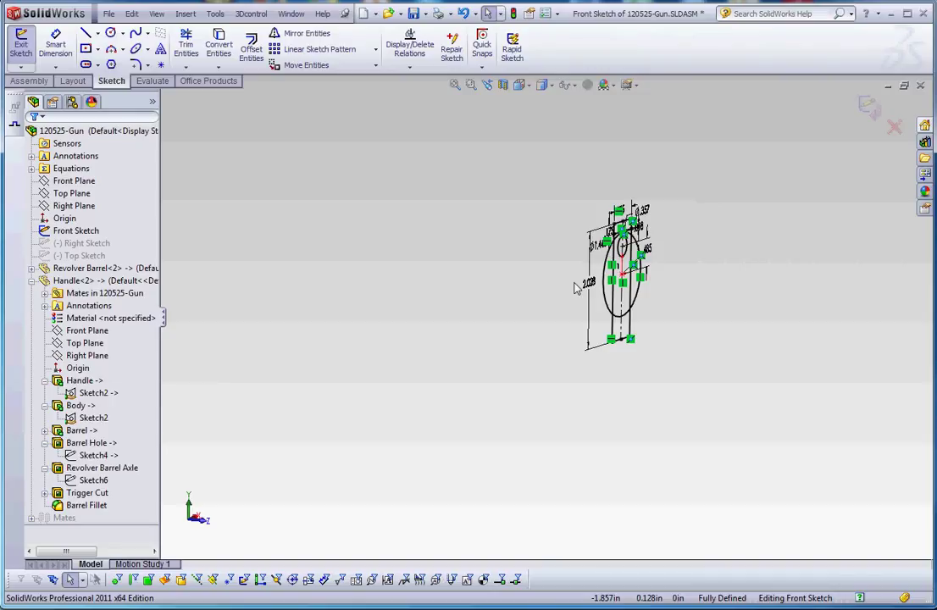
scroll(690, 277, down, 3)
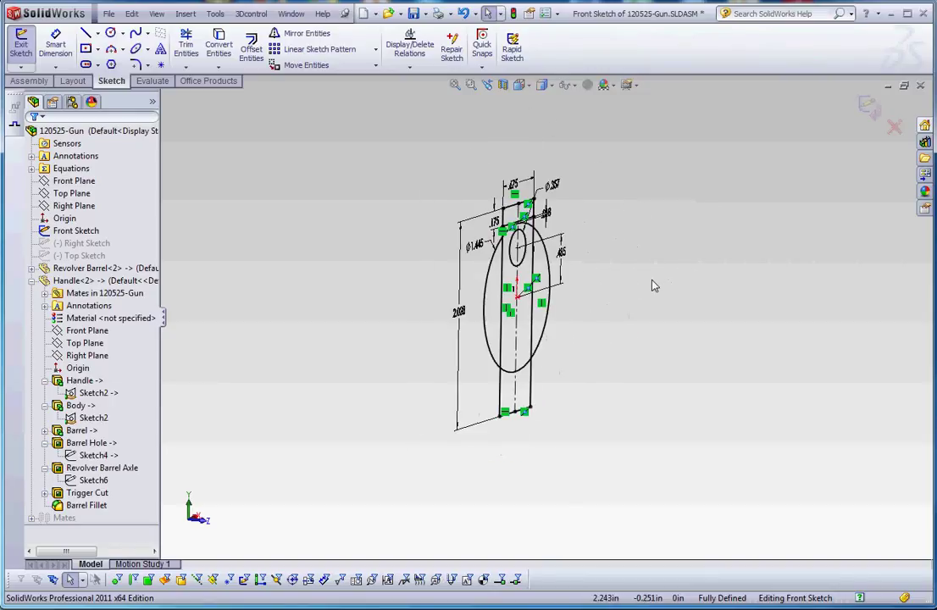
mouse_move(637, 289)
middle_down()
mouse_move(663, 269)
mouse_move(624, 294)
mouse_move(610, 280)
mouse_move(557, 264)
middle_up()
scroll(487, 313, down, 3)
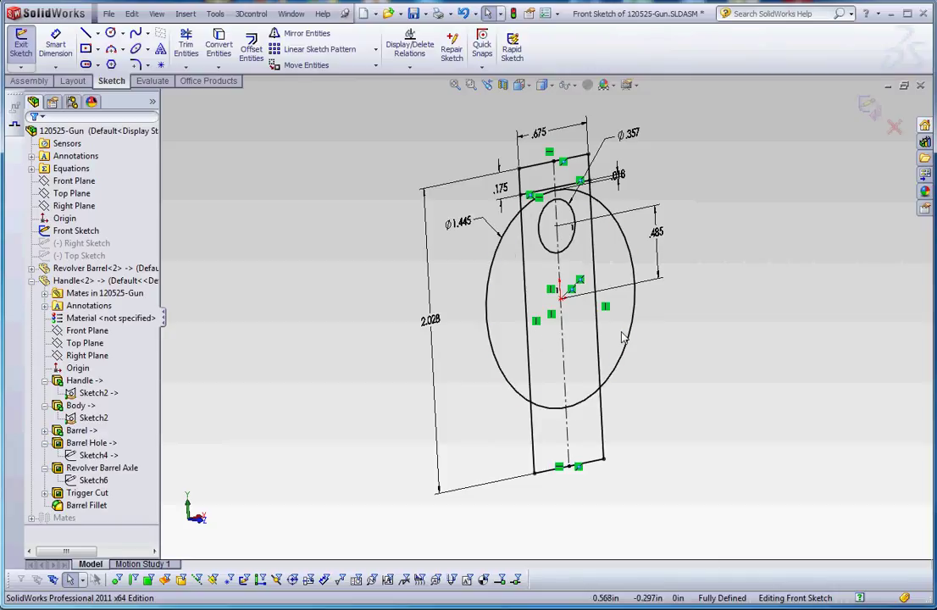
click(467, 234)
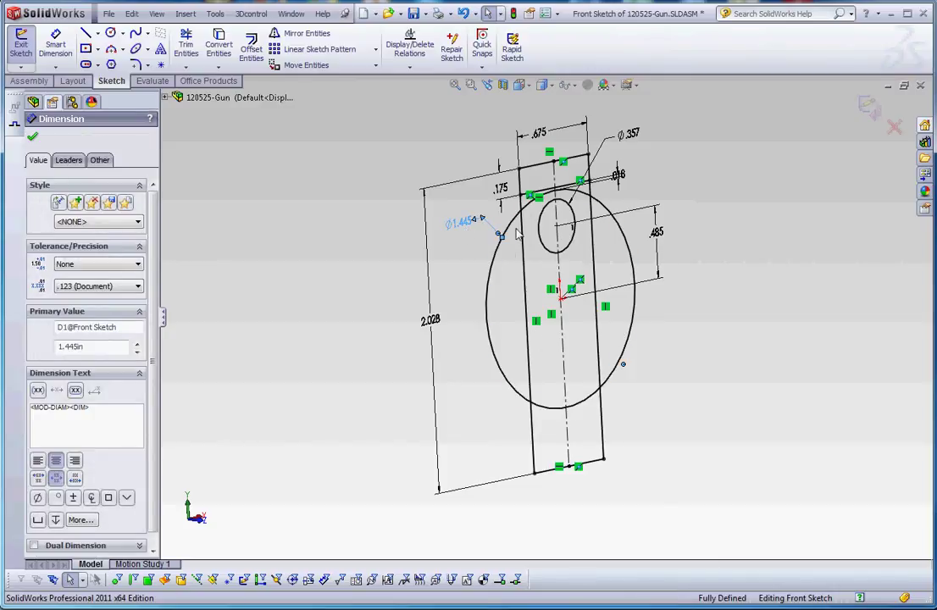
double_click(464, 224)
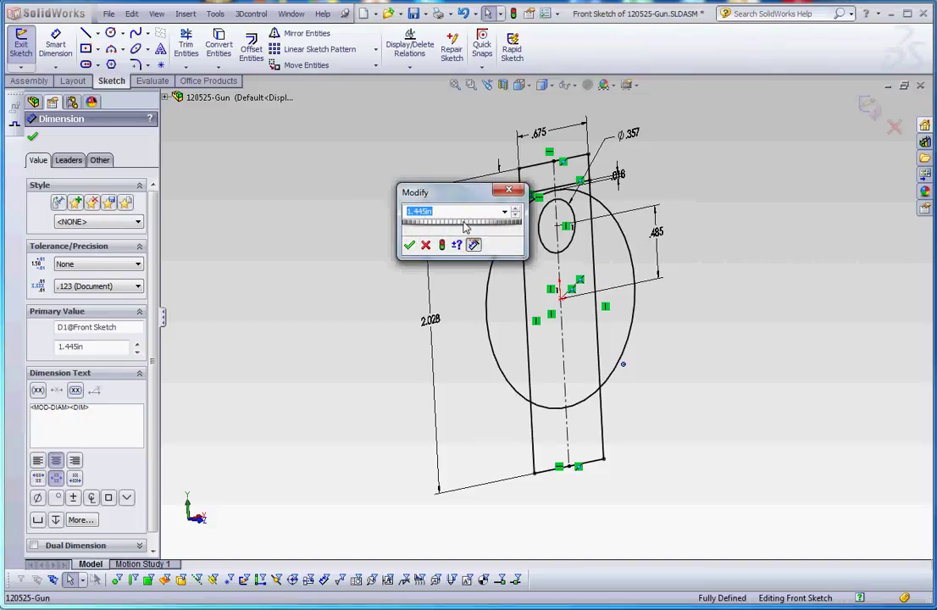
key(Return)
Reposition the .018 clearance dimension beside the top of the large circle in the Front Sketch
scroll(553, 164, down, 5)
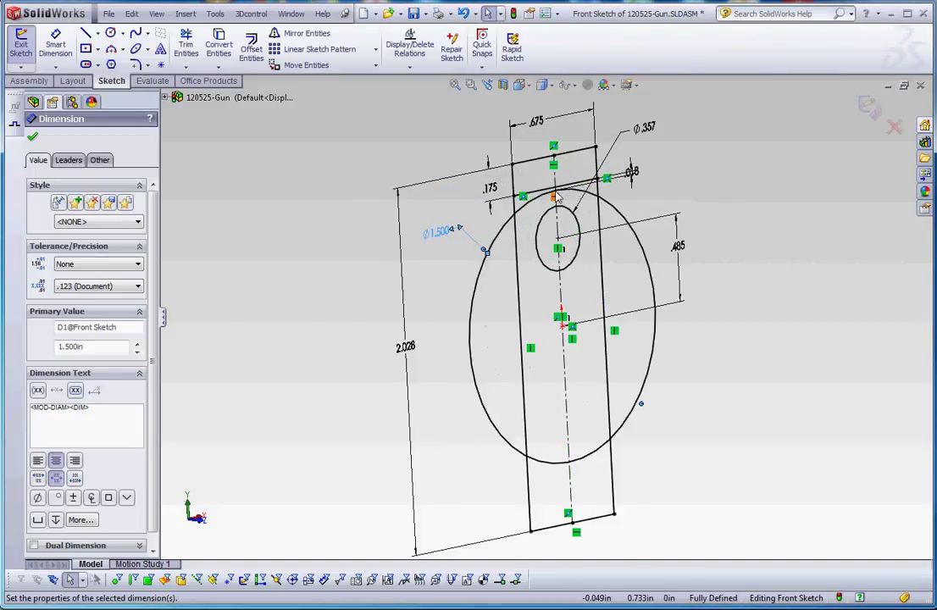
drag(719, 188, 727, 162)
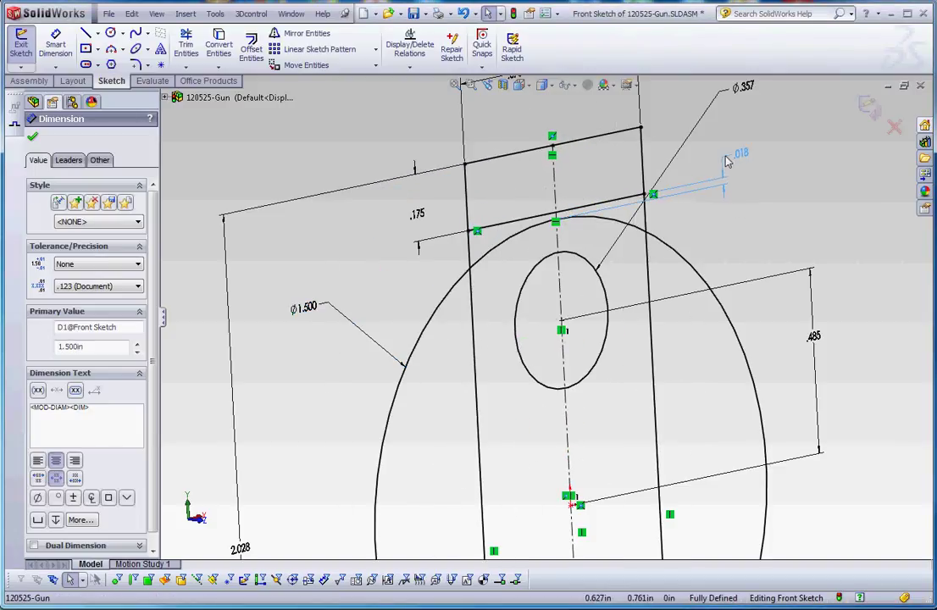
click(565, 184)
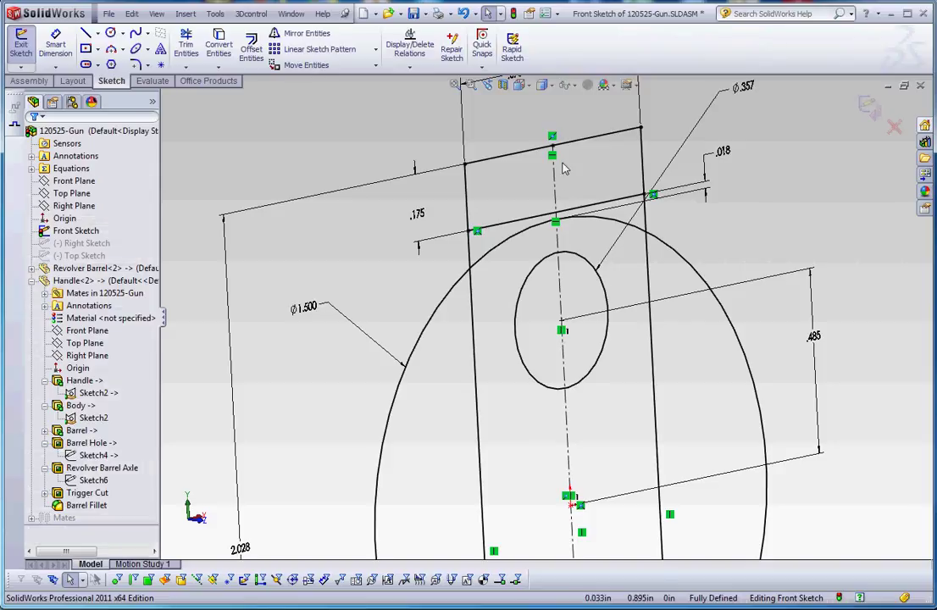
Exit the Front Sketch, rebuild the 120525-Gun assembly and inspect the revolver barrel's fit in the frame opening
scroll(582, 197, up, 4)
scroll(549, 322, up, 3)
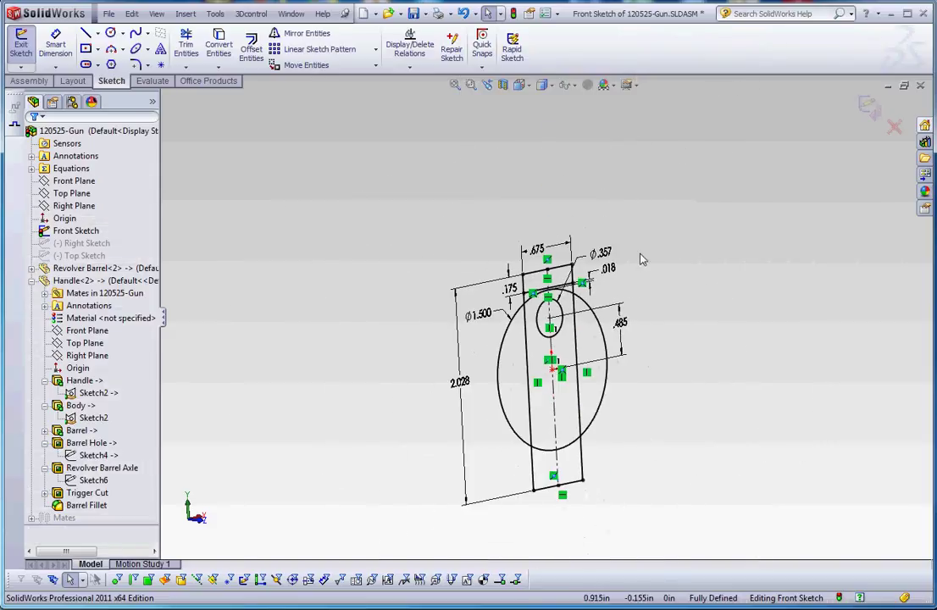
click(514, 14)
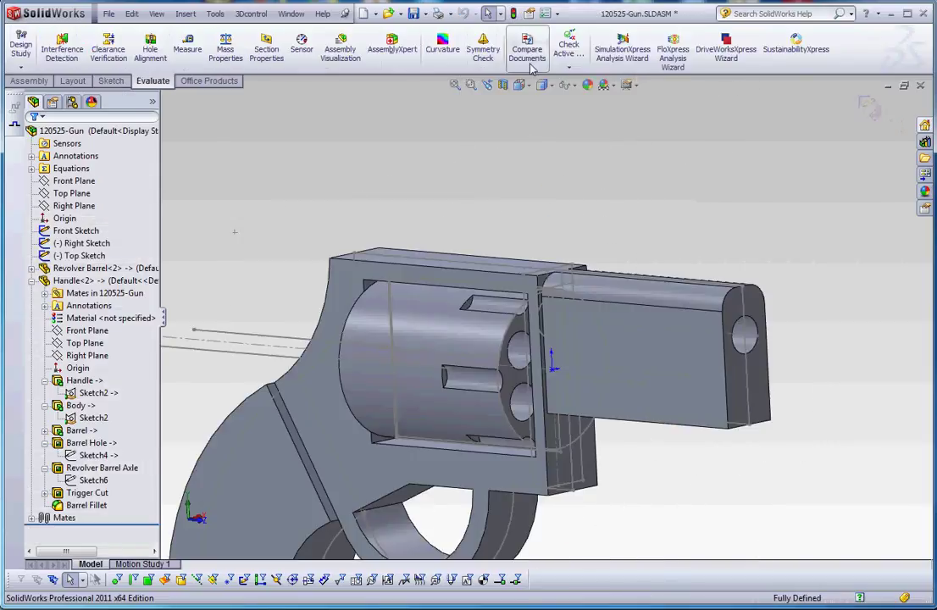
middle_drag(645, 259, 692, 232)
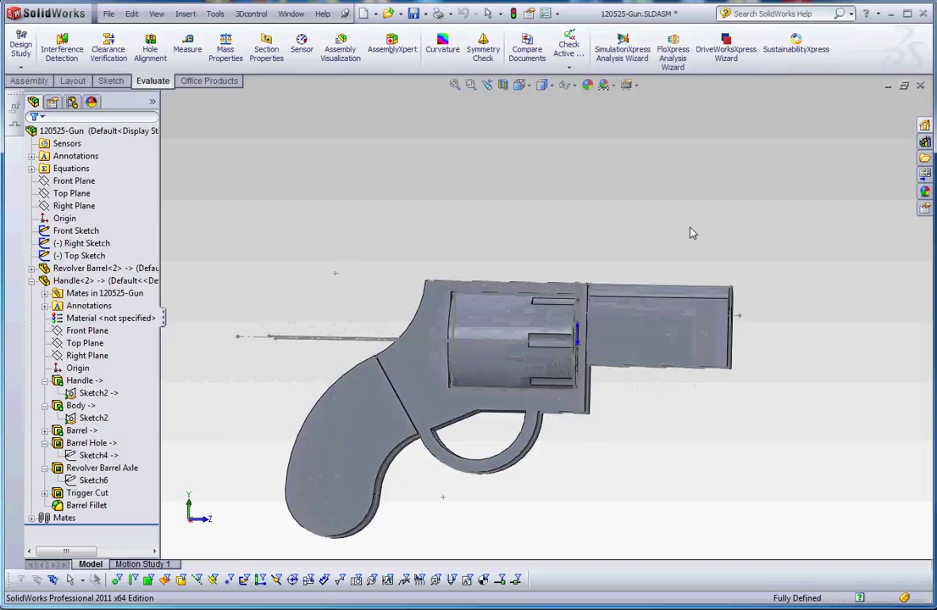
scroll(497, 334, down, 2)
scroll(500, 333, up, 3)
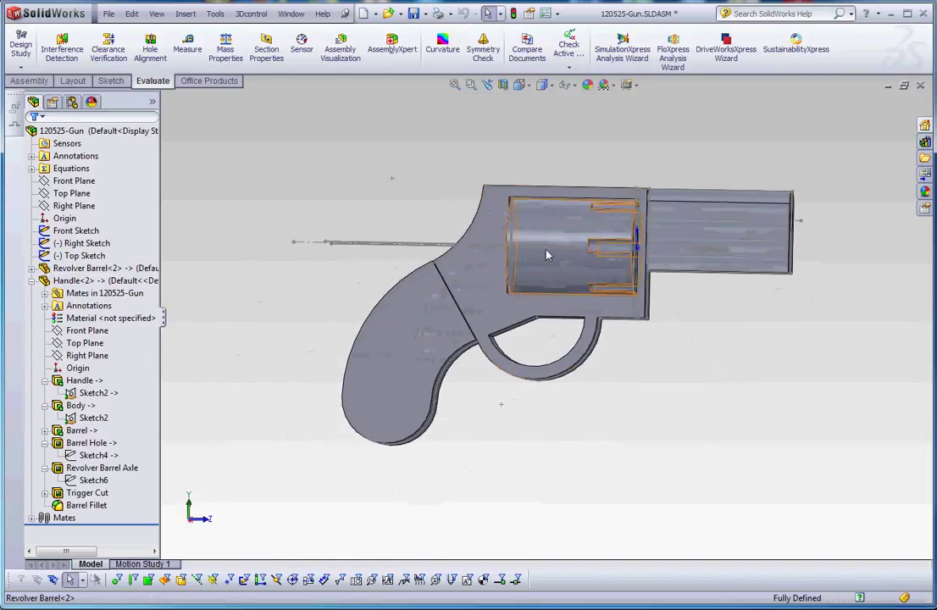
scroll(547, 225, down, 5)
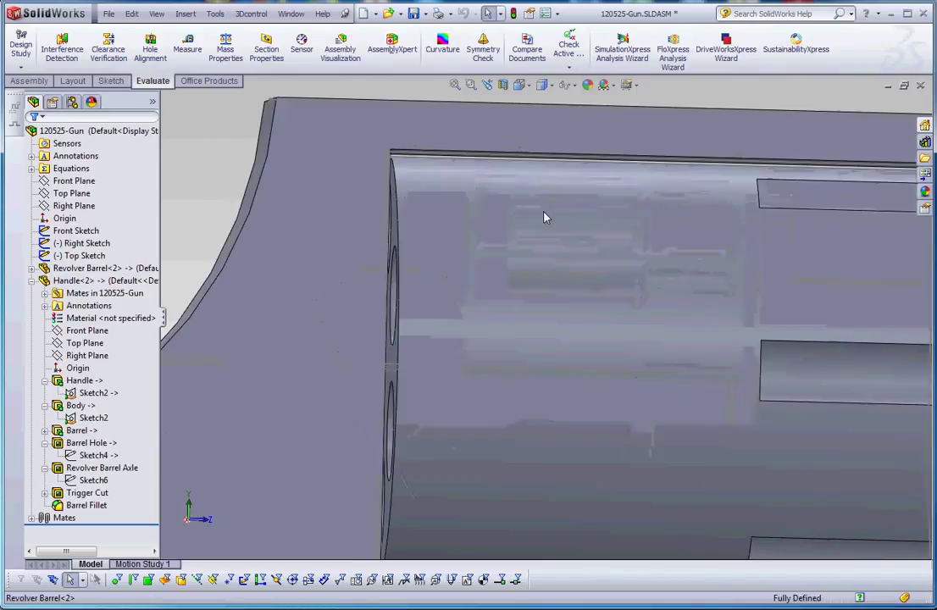
scroll(542, 232, up, 2)
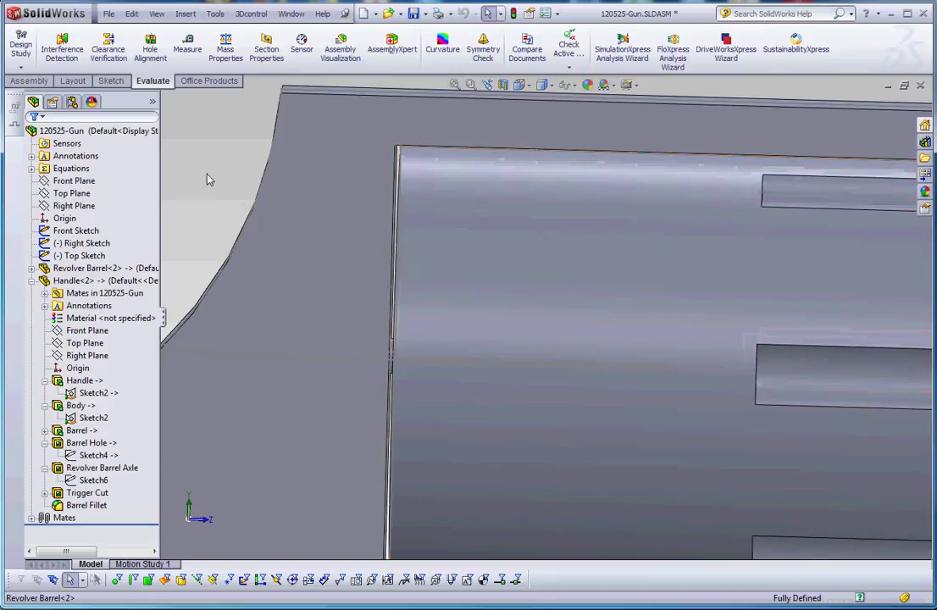
Switch to Assem6, rebuild it with the new circle diameter and inspect the updated revolver
scroll(229, 179, up, 3)
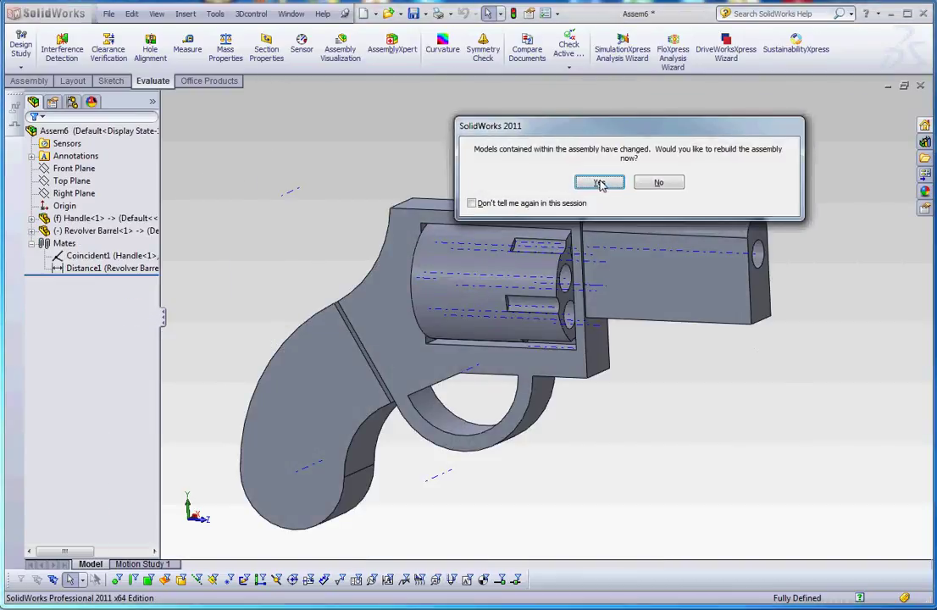
click(596, 182)
middle_drag(680, 401, 653, 407)
scroll(651, 407, up, 2)
scroll(513, 384, down, 4)
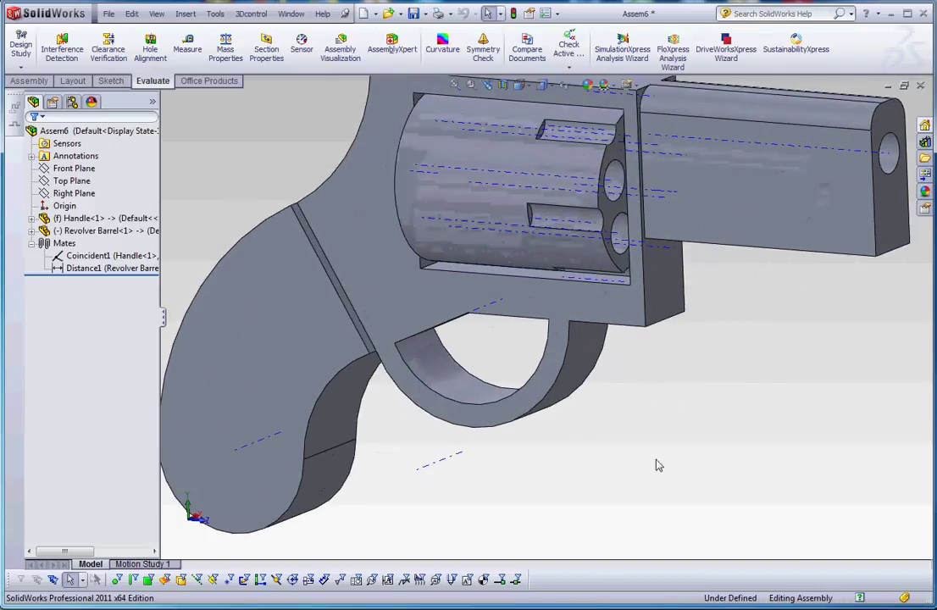
scroll(643, 455, up, 2)
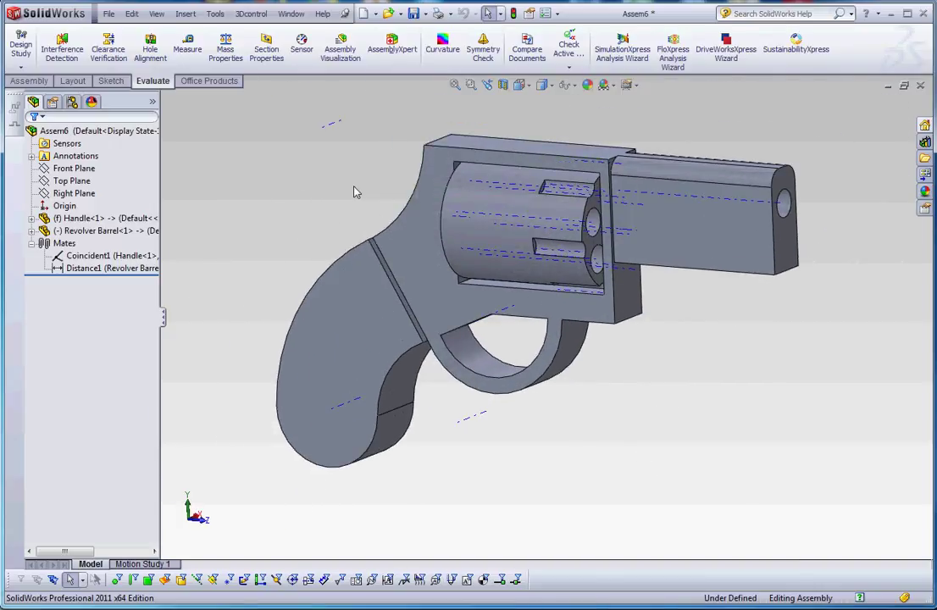